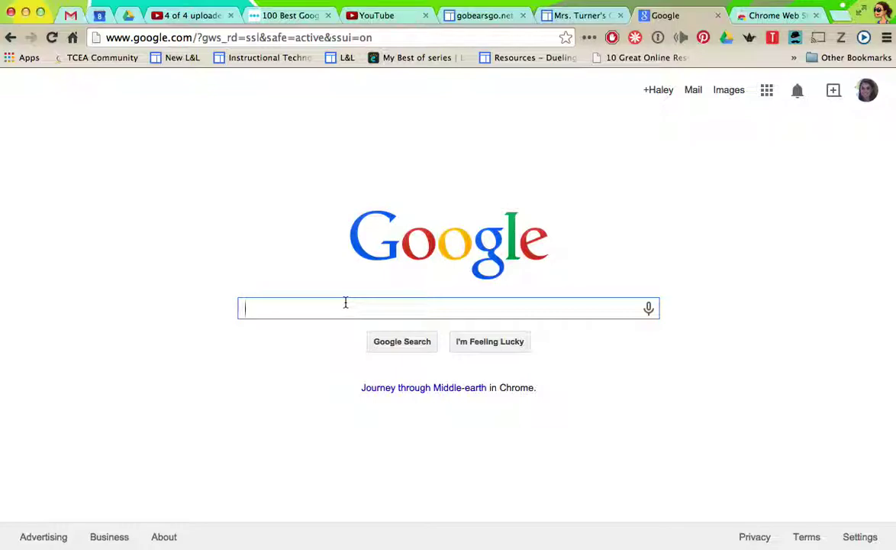
Search the web for "homonyms quia"
type("hony")
key("BackSpace")
key("BackSpace")
type("m")
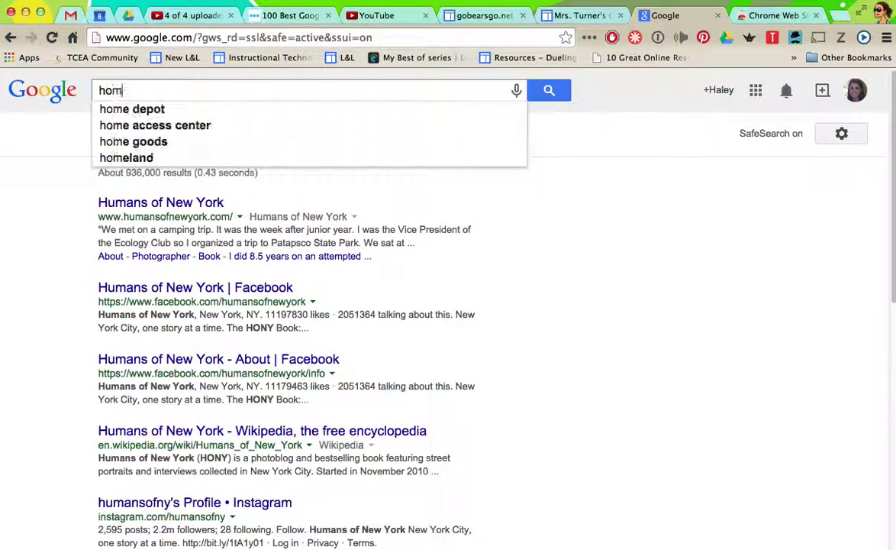
type("onyms quia")
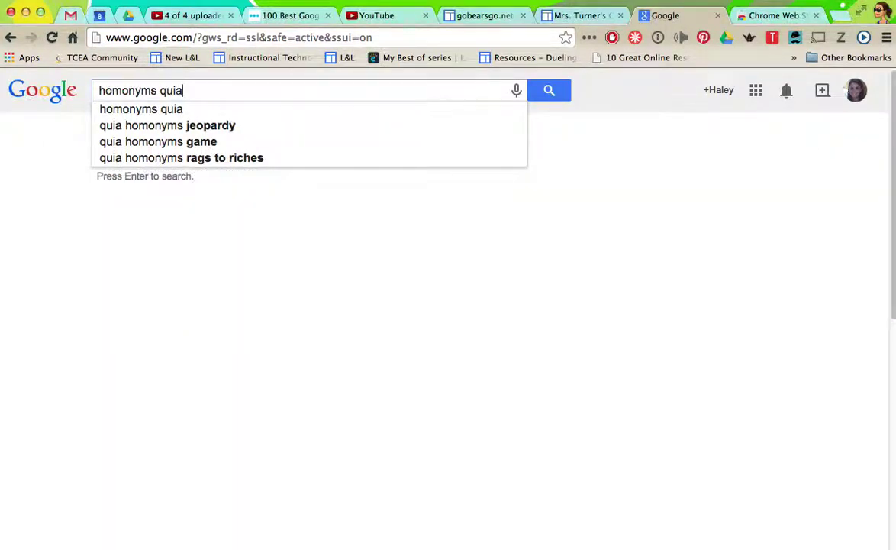
key("Return")
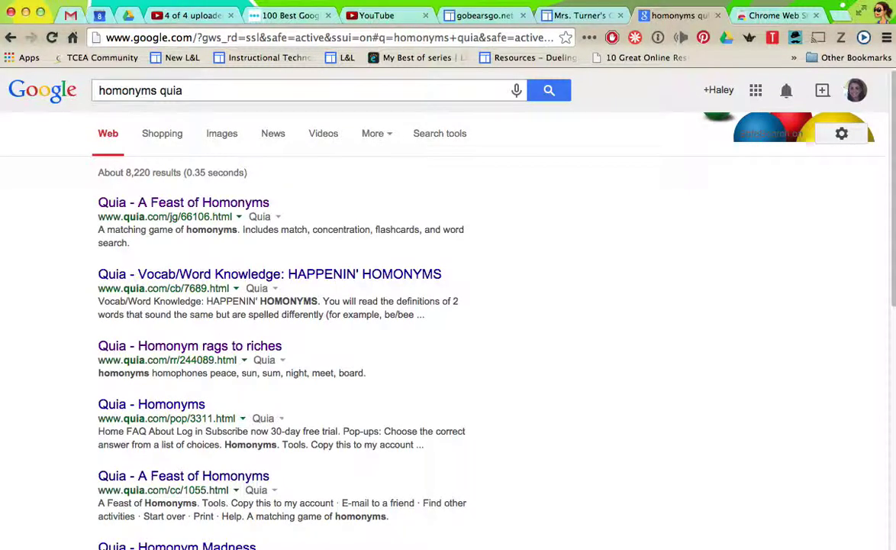
Look through the search results, preview the "Quia - A Feast of Homonyms" activity page, and return to the results
scroll(277, 442, "down", 1)
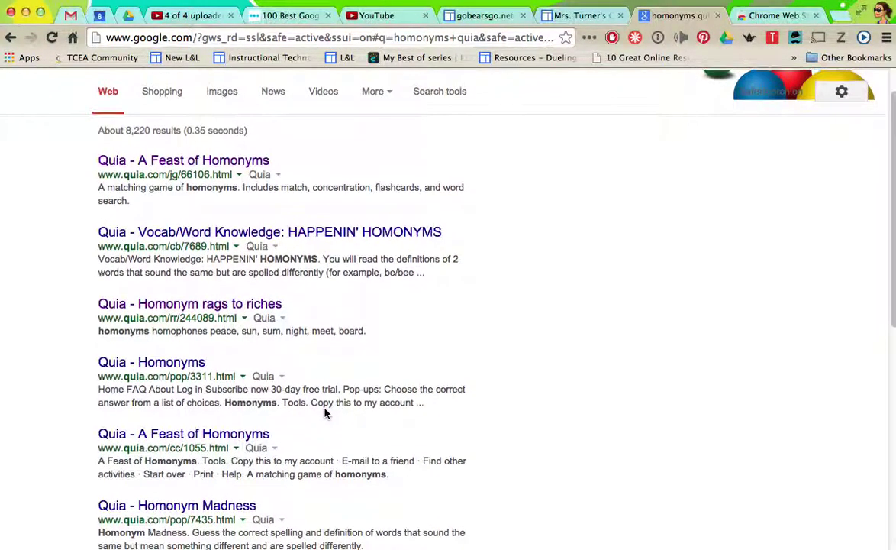
scroll(328, 408, "down", 1)
scroll(336, 397, "up", 2)
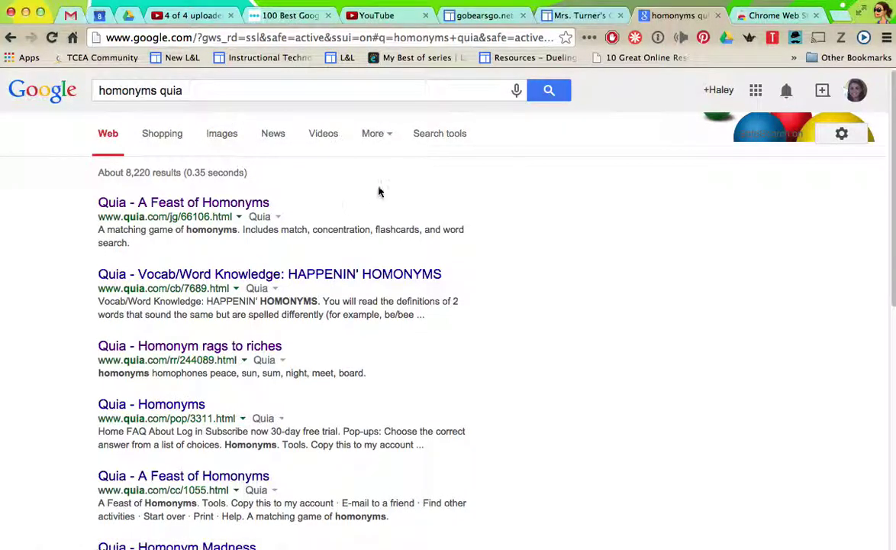
left_click(246, 203)
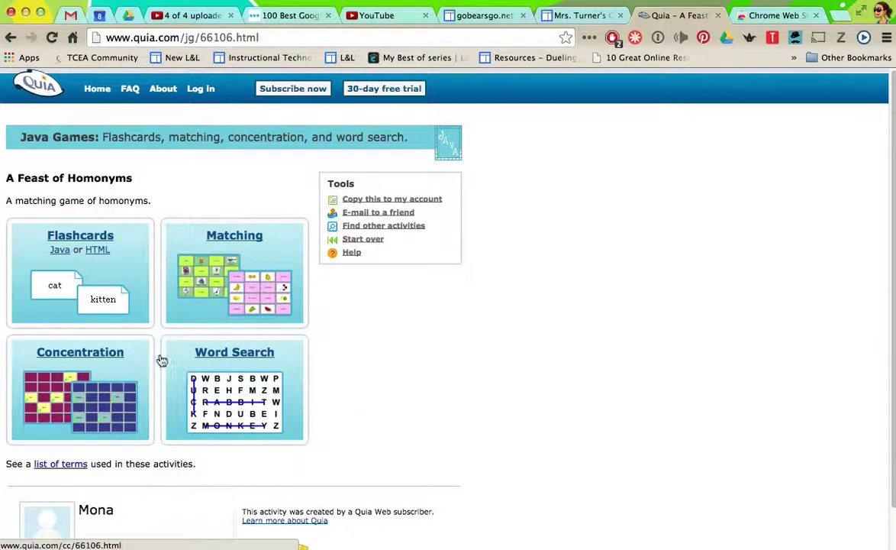
scroll(241, 309, "left", 5)
scroll(351, 351, "down", 2)
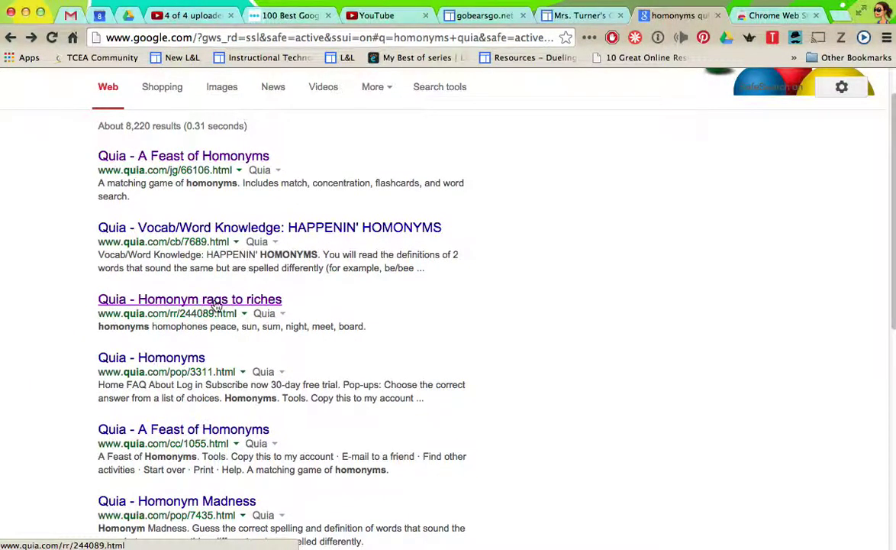
Open and start the "Homonym rags to riches" game, answering "night" to the first question and "ante" to the second
left_click(249, 300)
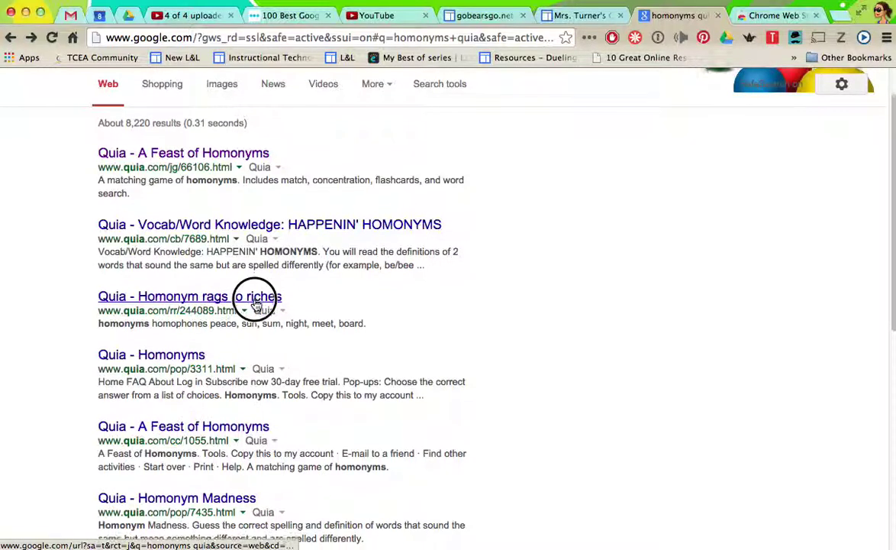
scroll(751, 383, "down", 3)
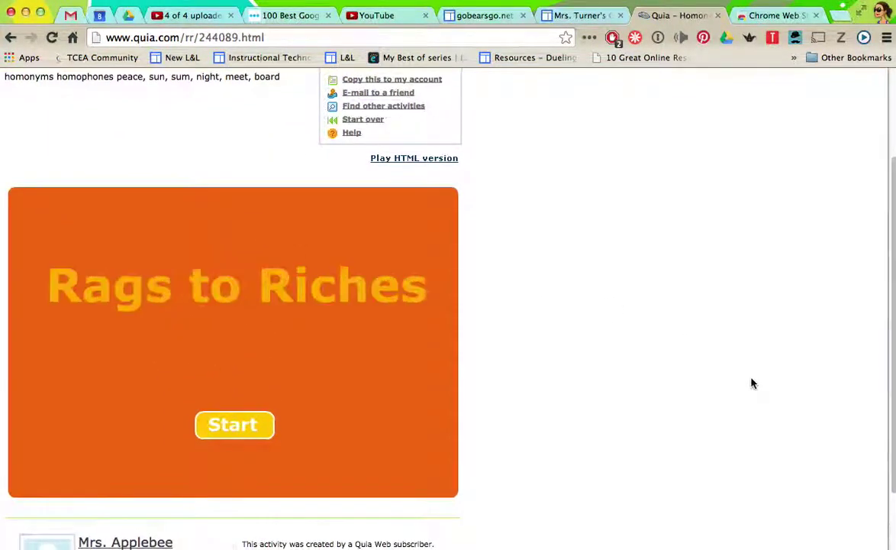
left_click(258, 433)
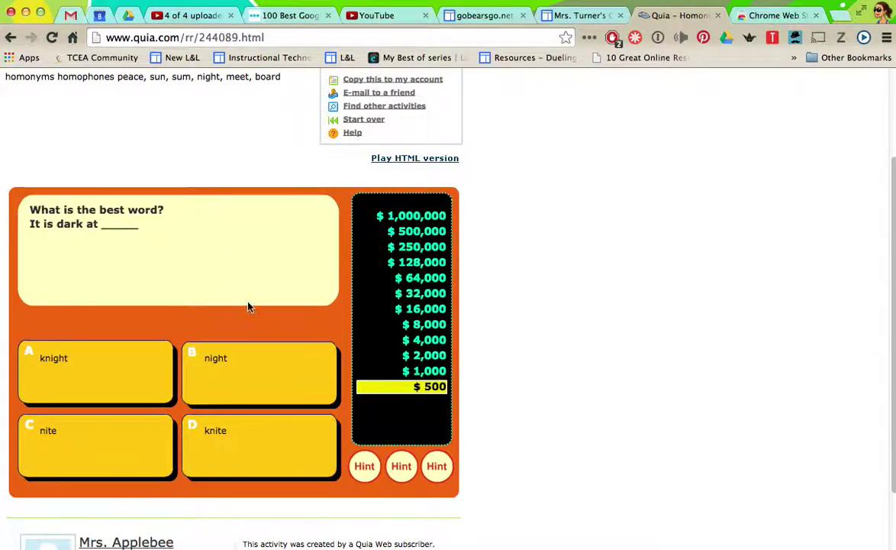
left_click(280, 385)
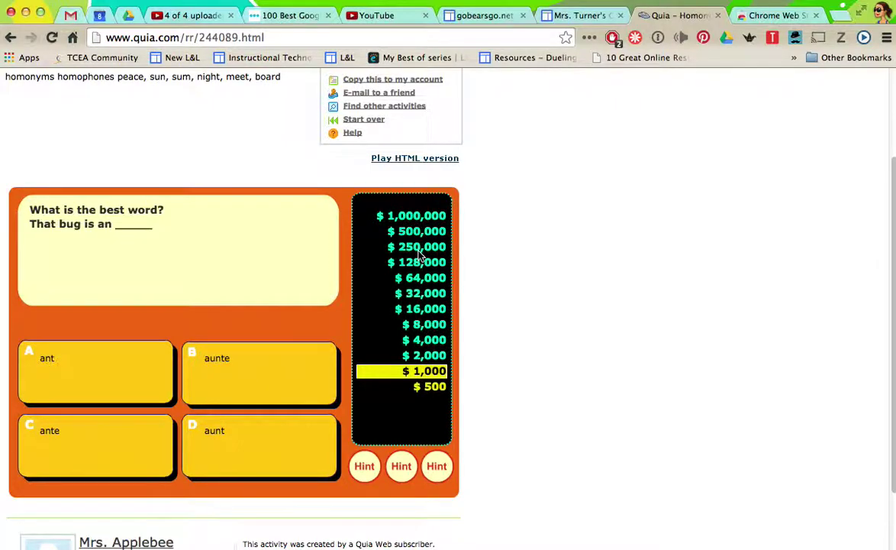
left_click(136, 442)
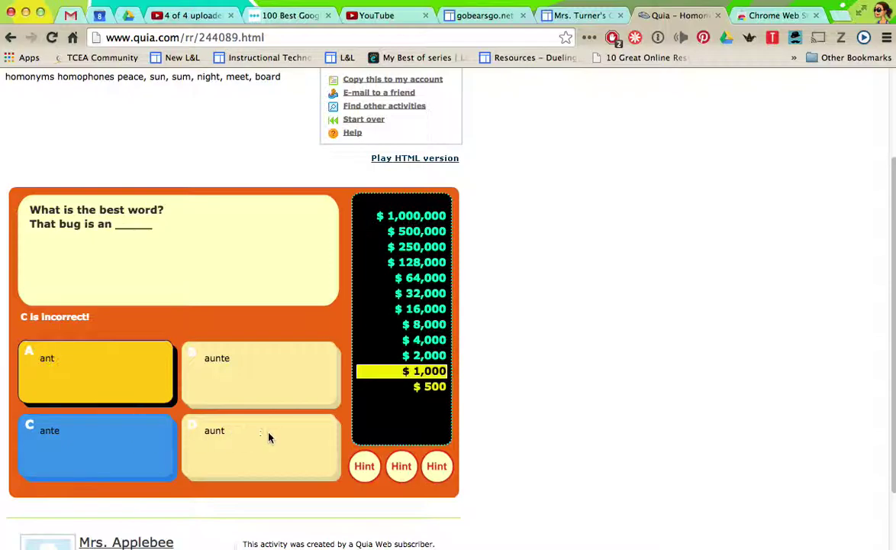
Restart the Rags to Riches game and answer the chicken-or-beef question with "meat"
left_click(186, 430)
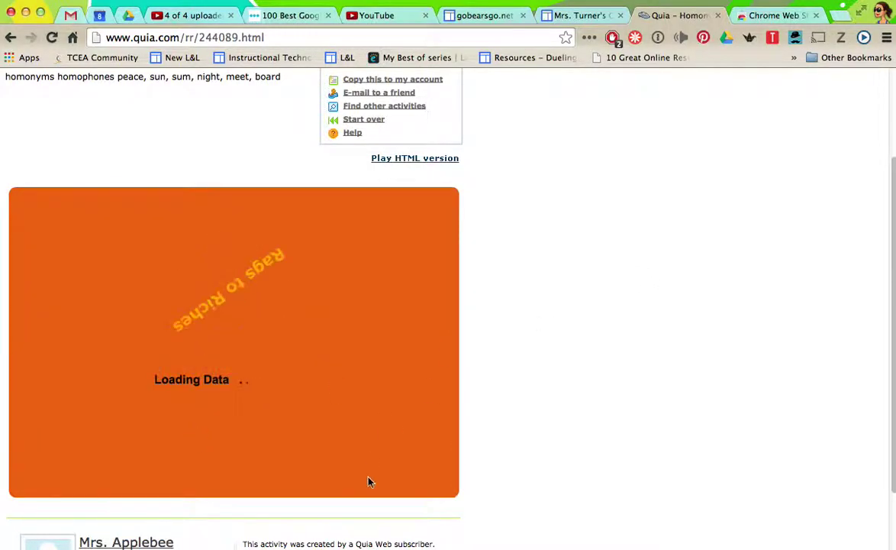
left_click(252, 428)
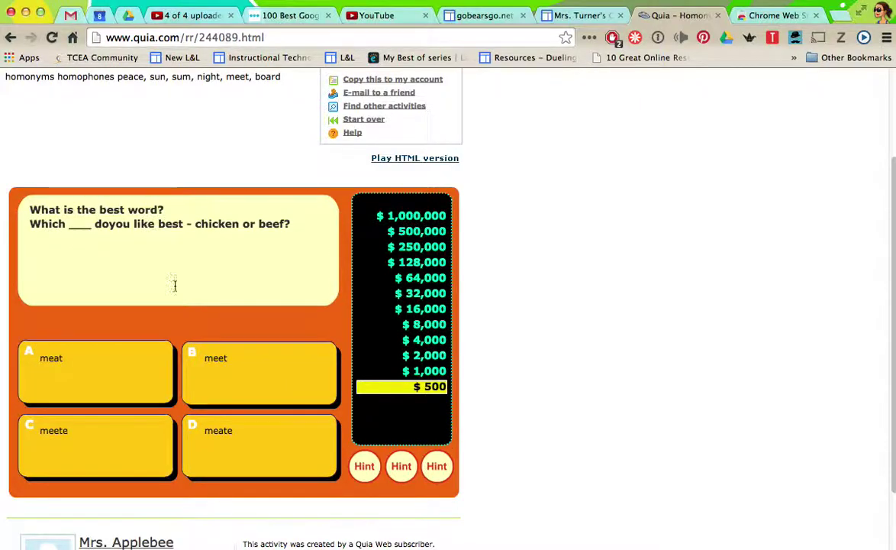
left_click(200, 366)
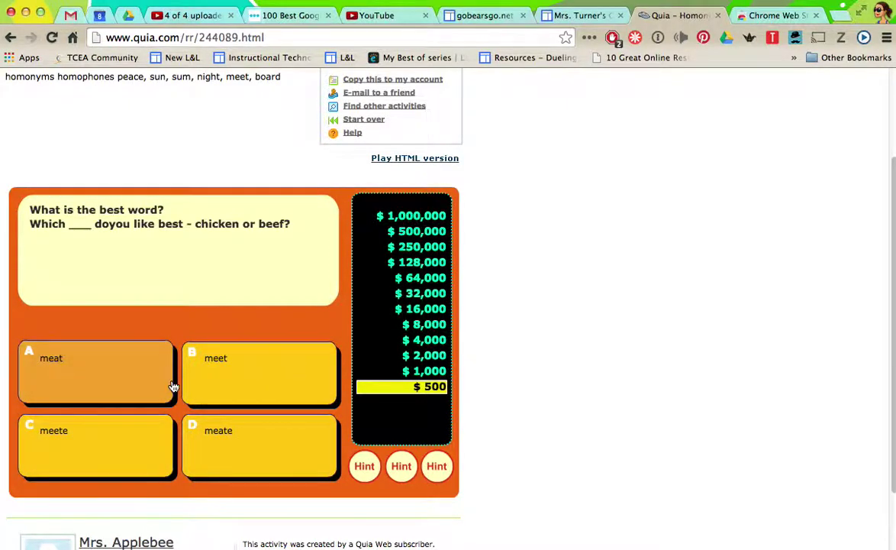
left_click(104, 377)
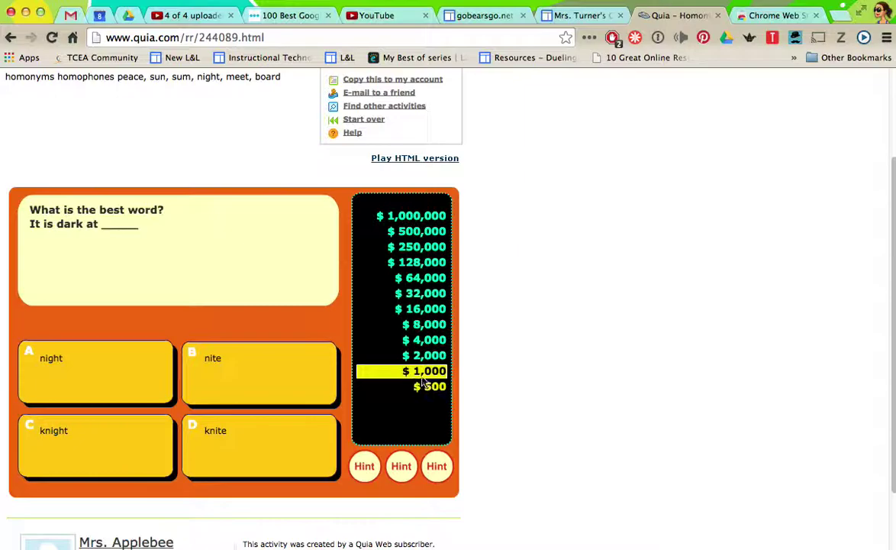
Return to the search results and run the suggested search "quia homonyms jeopardy"
scroll(374, 343, "up", 1)
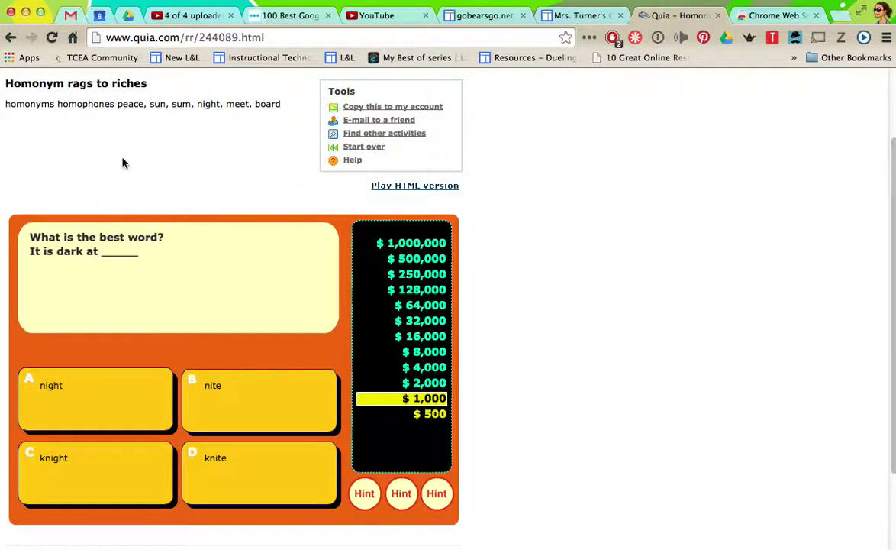
scroll(211, 198, "left", 5)
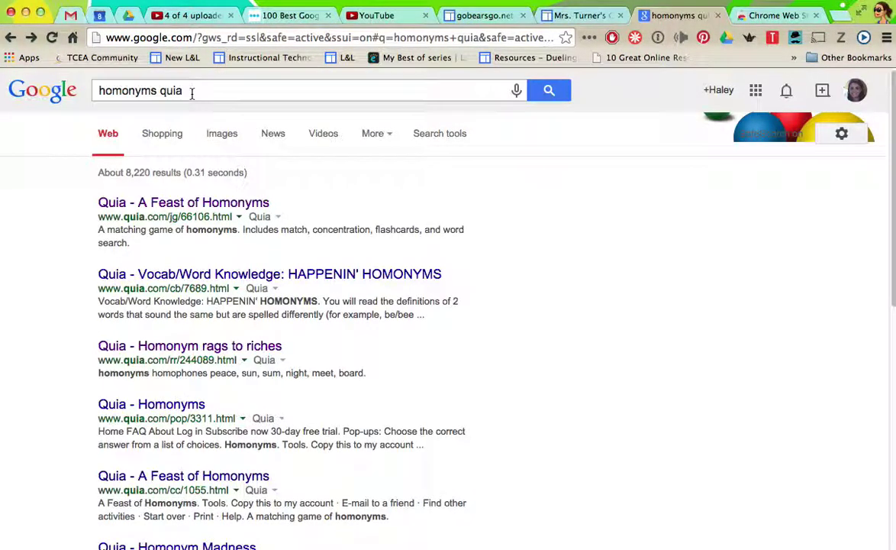
left_click(185, 90)
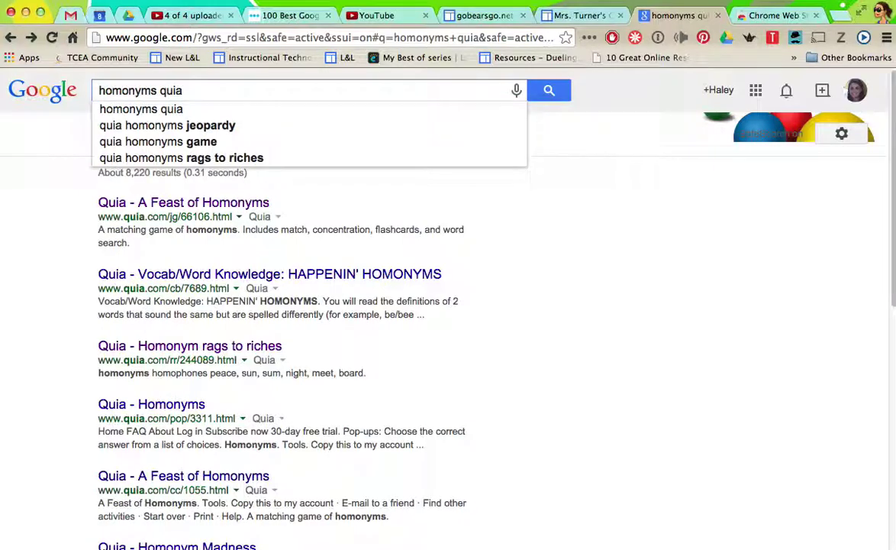
key("Down")
key("Down")
key("Return")
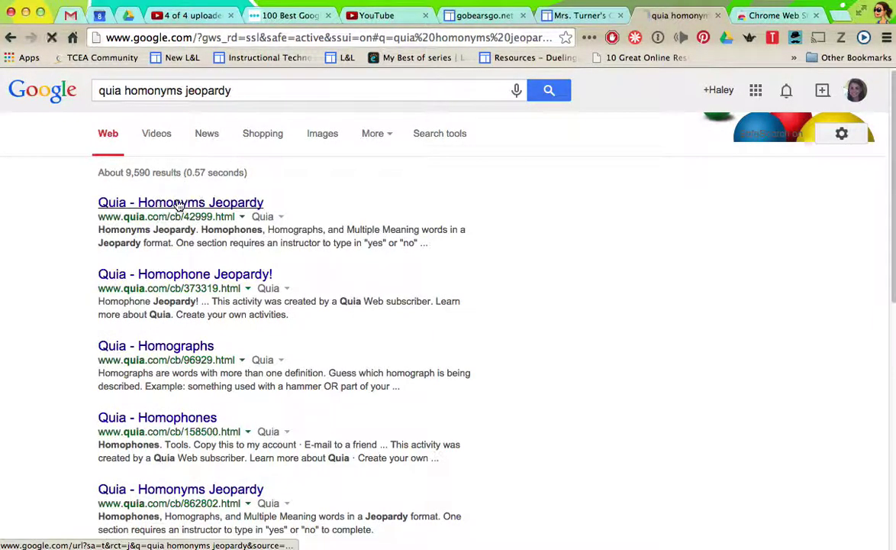
Open the first "Quia - Homonyms Jeopardy" result, launch its game, and look over the player setup page
left_click(181, 203)
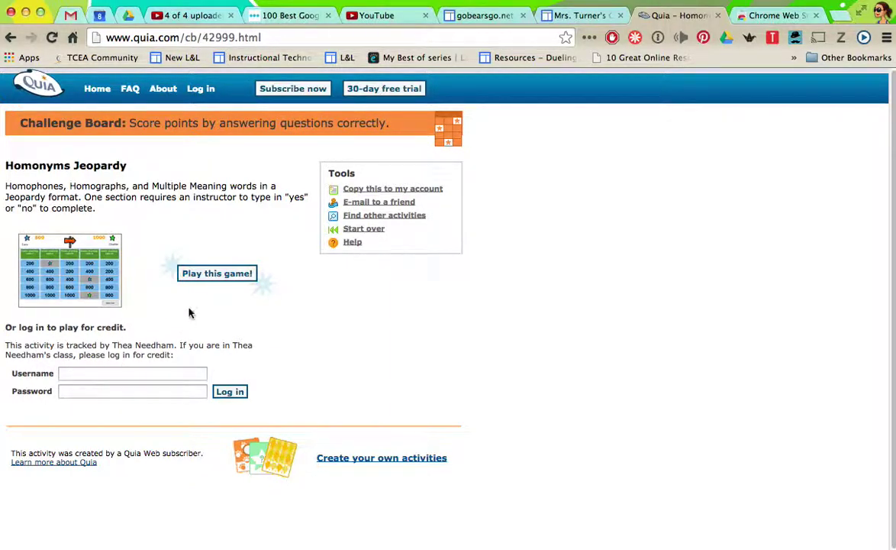
left_click(218, 275)
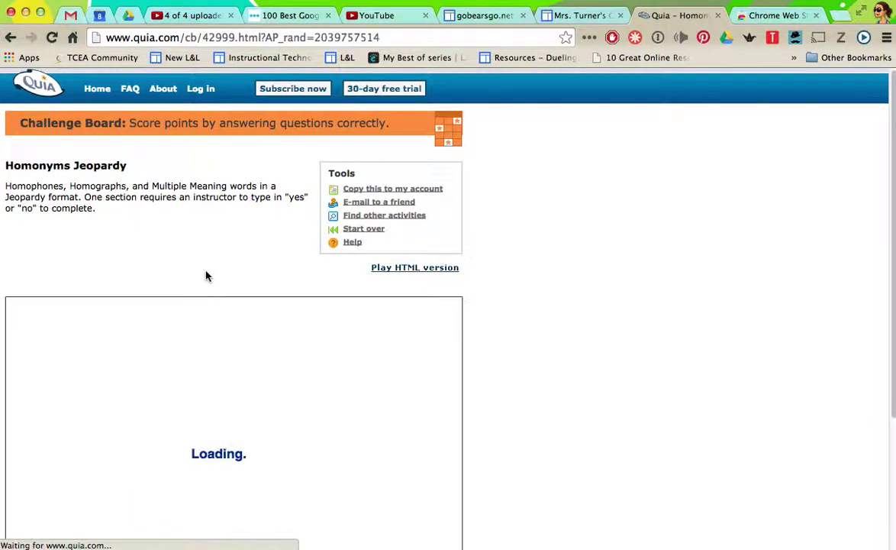
scroll(320, 331, "down", 2)
scroll(321, 334, "up", 2)
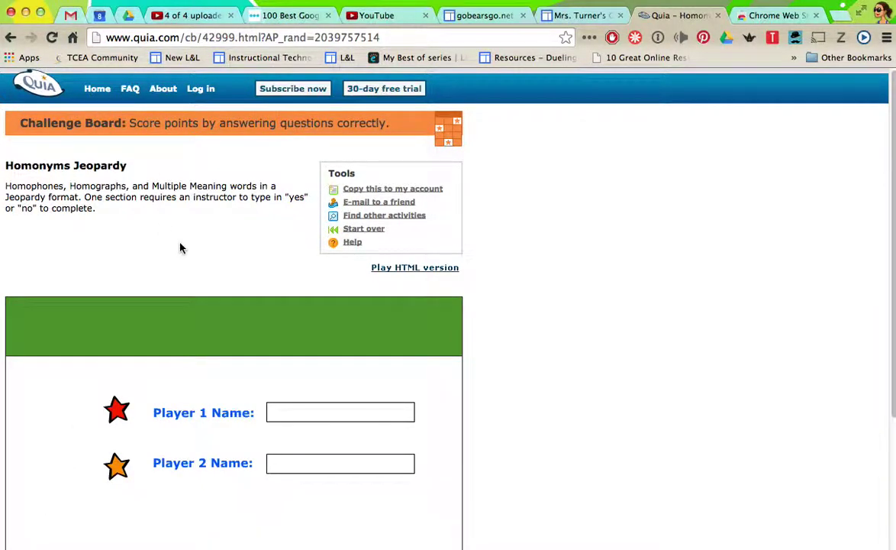
scroll(177, 244, "down", 3)
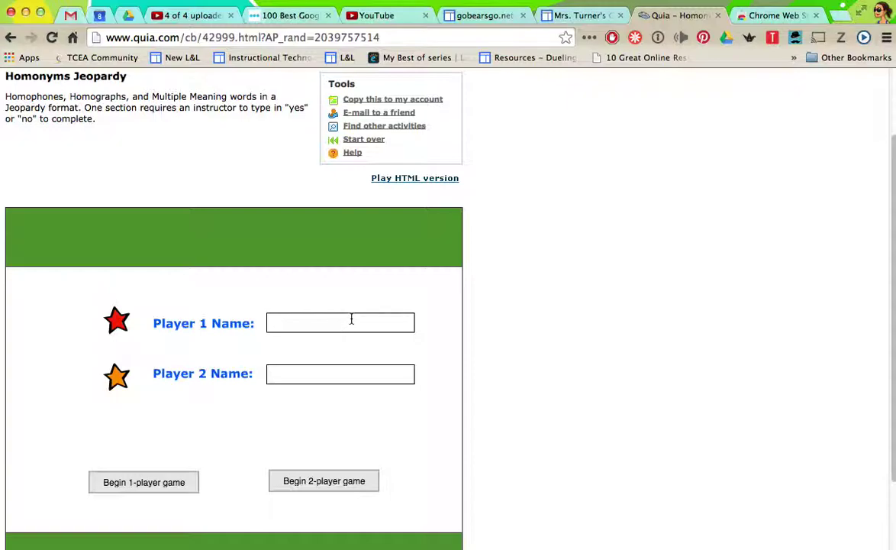
scroll(144, 148, "up", 3)
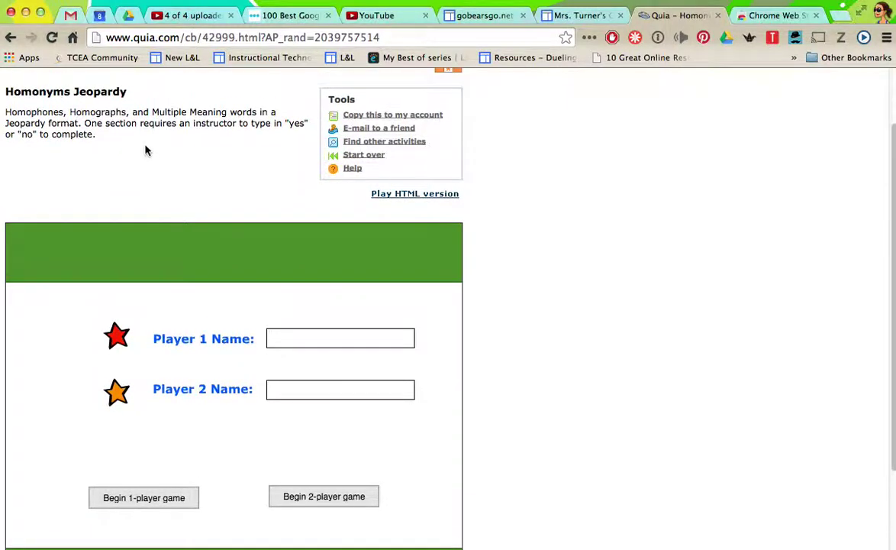
scroll(142, 256, "down", 2)
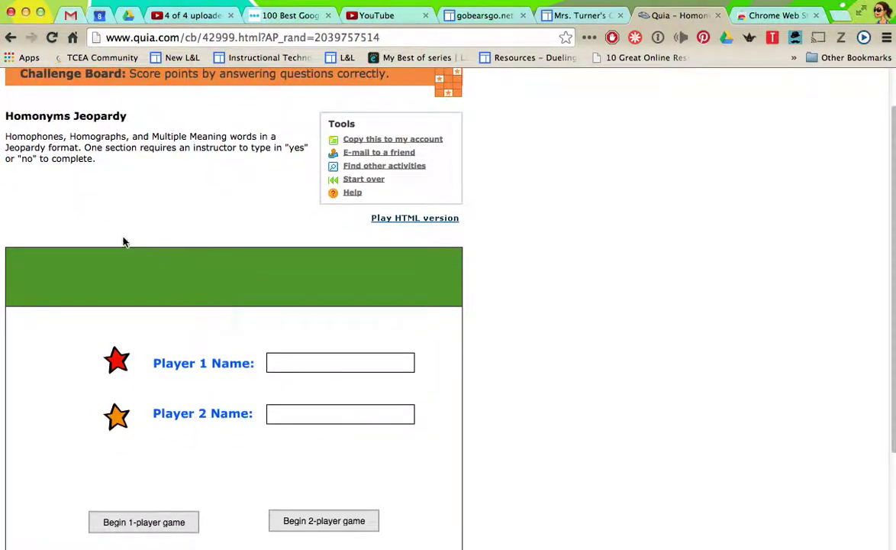
scroll(184, 146, "down", 1)
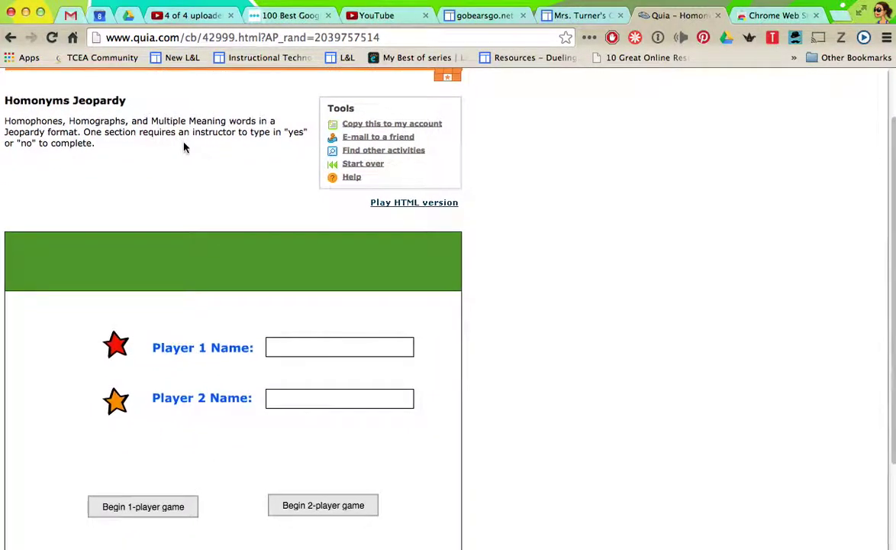
Select the Homonyms Jeopardy page's web address for copying and switch to the class website's home page
left_click(252, 36)
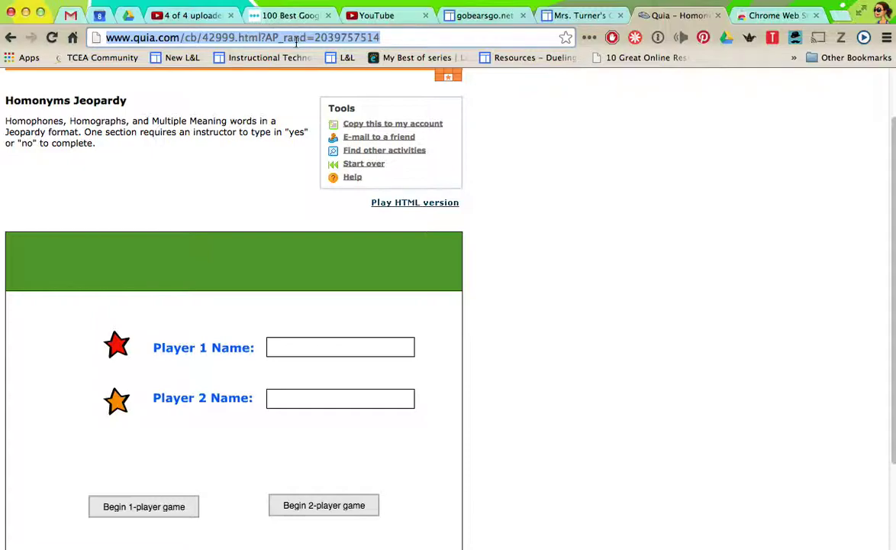
left_click(594, 15)
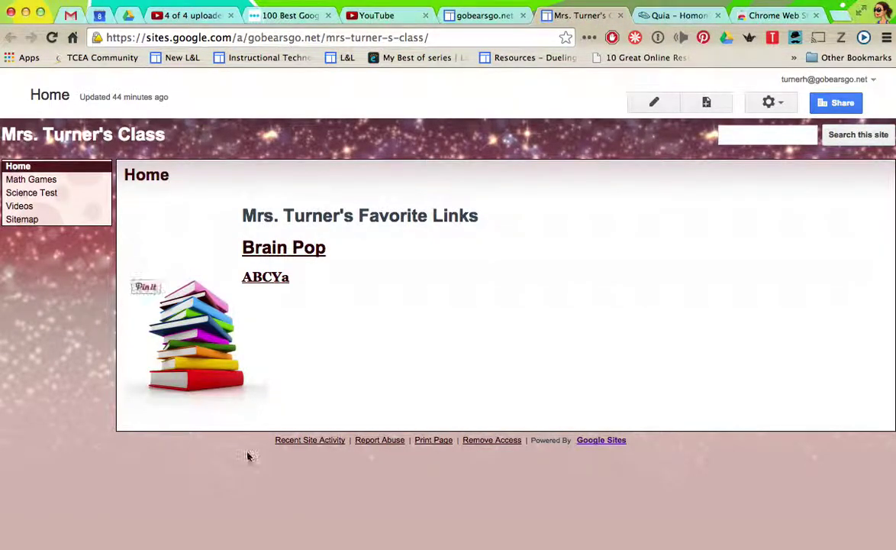
Put the class home page in edit mode and add a "Quia Game" line below the ABCYa link
left_click(652, 105)
left_click(362, 414)
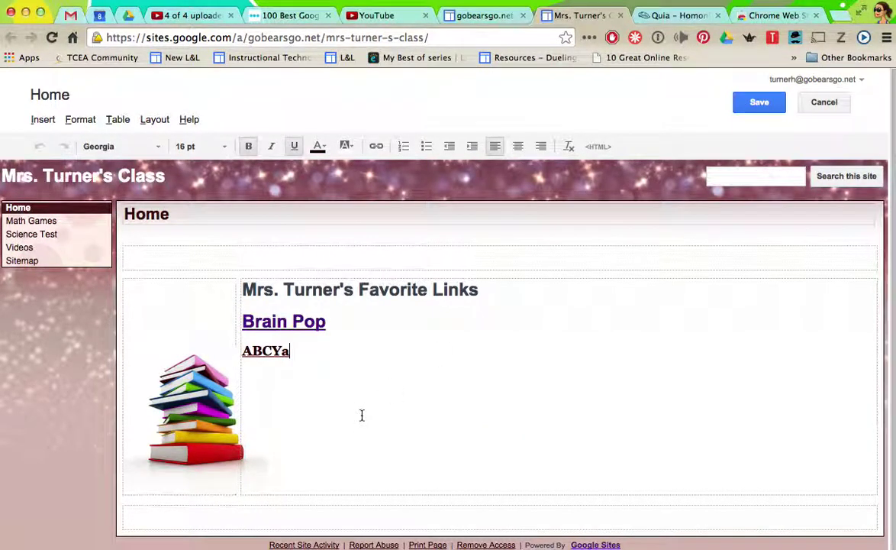
left_click(345, 418)
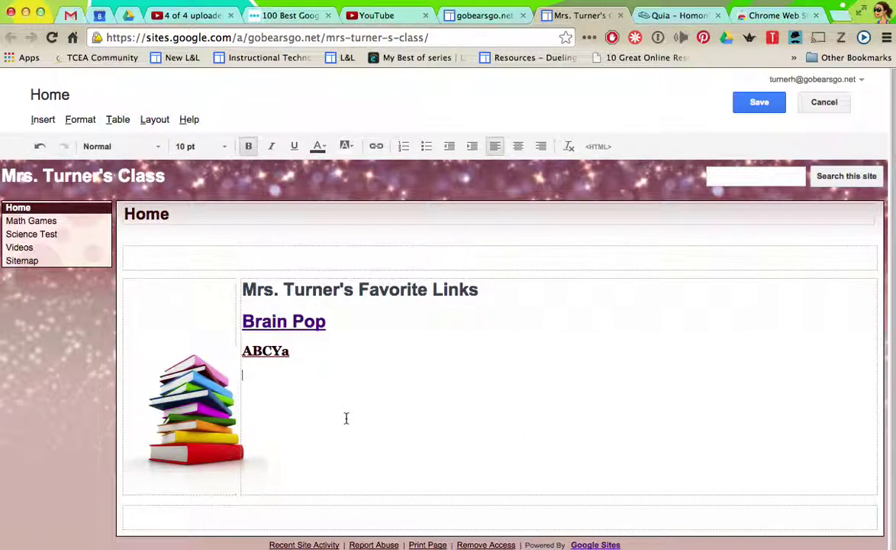
type("Quia Game")
Start a link on the "Quia Game" text that points to a web address
left_click_drag(298, 377, 244, 374)
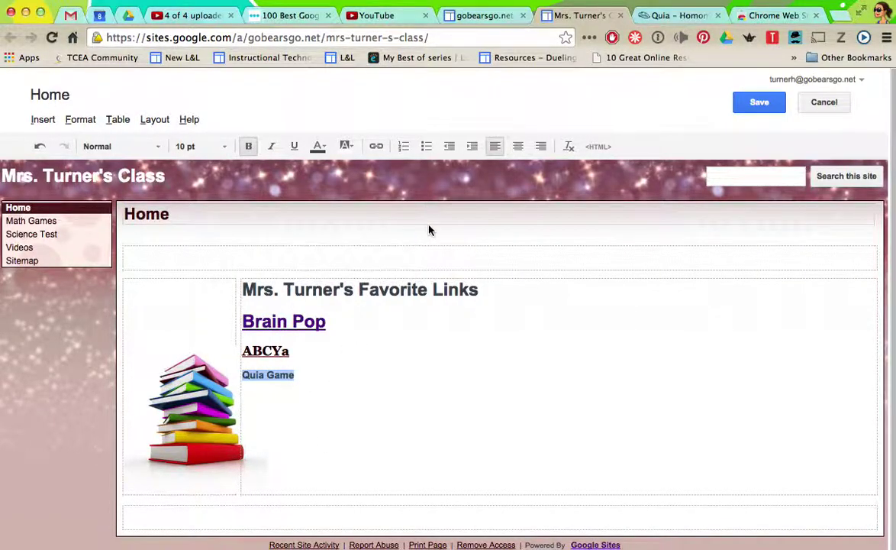
left_click(377, 148)
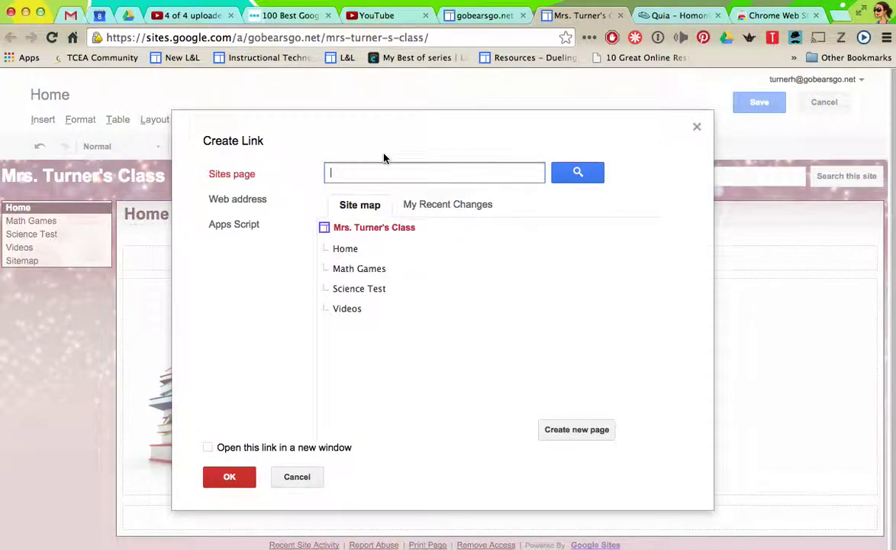
left_click(251, 200)
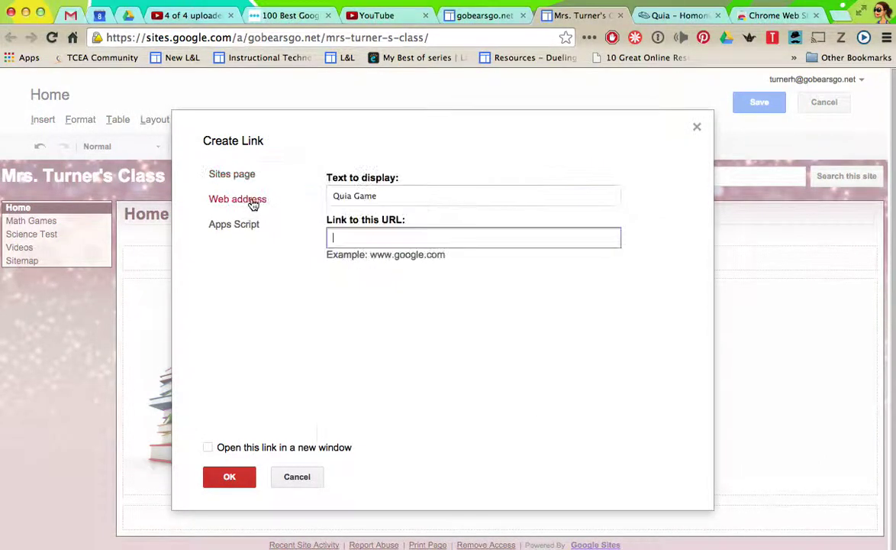
right_click(346, 237)
left_click(371, 307)
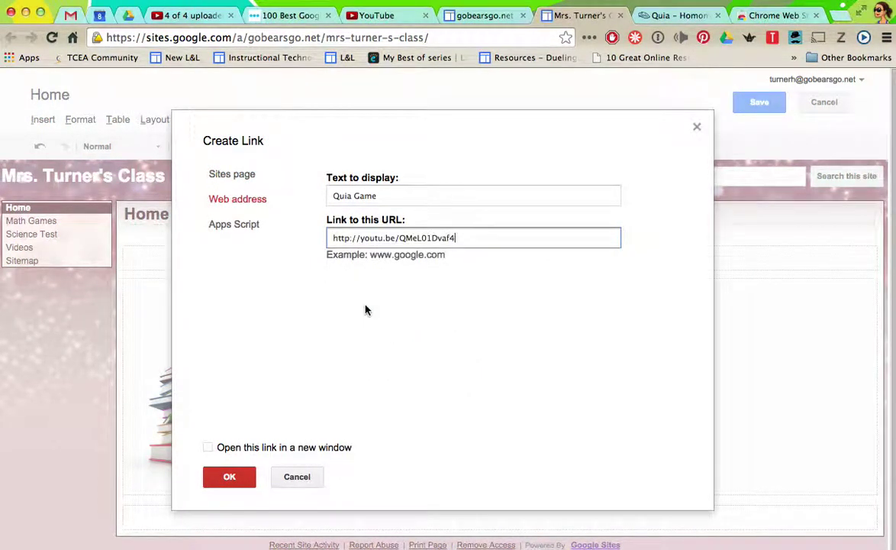
key("super+a")
key("BackSpace")
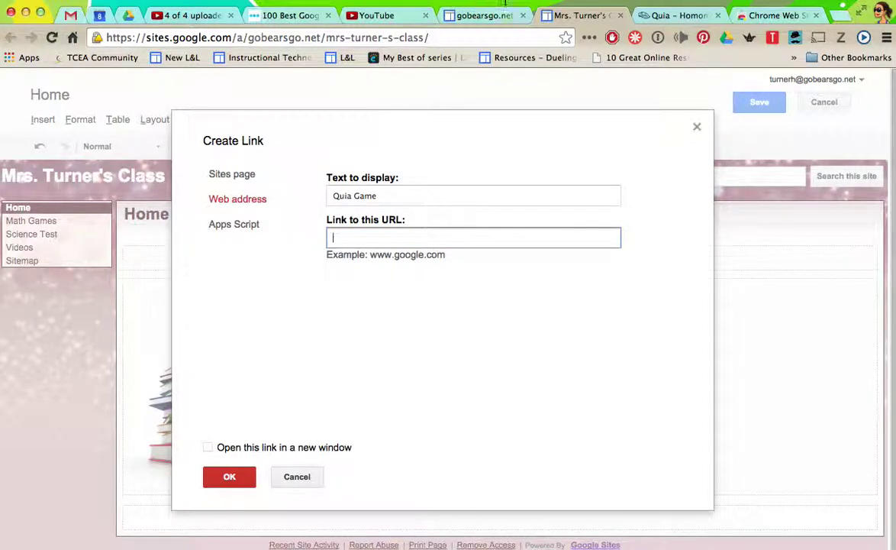
Copy the web address of the Quia Homonyms Jeopardy page and return to the class website's link dialog
left_click(684, 15)
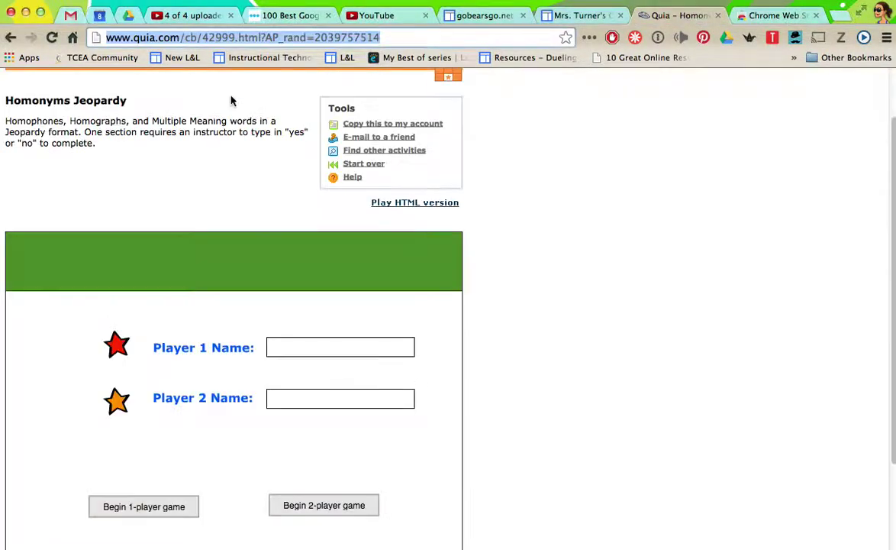
right_click(260, 37)
left_click(284, 59)
left_click(578, 15)
Paste the copied address as the Quia Game link's URL, set it to open in a new window, and confirm
right_click(390, 237)
left_click(408, 305)
left_click(273, 448)
left_click(236, 475)
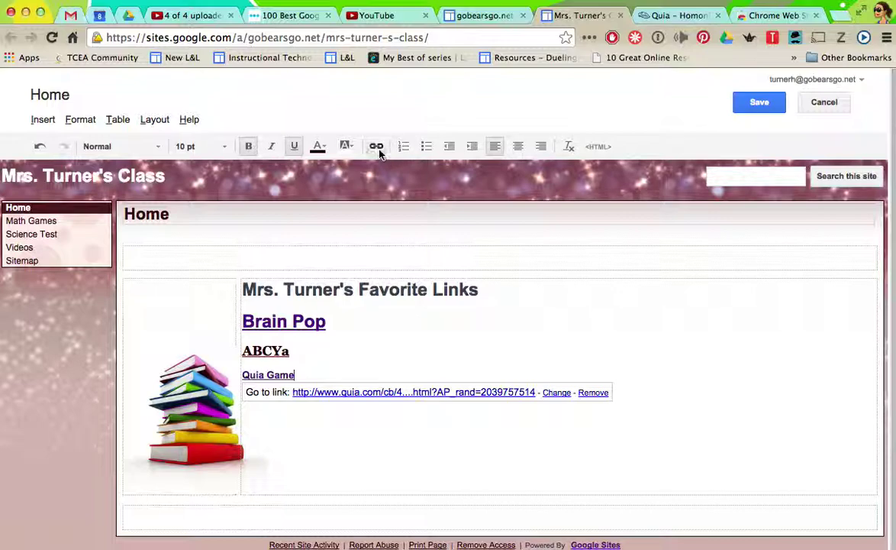
Switch to the Homonyms Jeopardy page, enter the first player's name, and begin a 1-player game
left_click(673, 15)
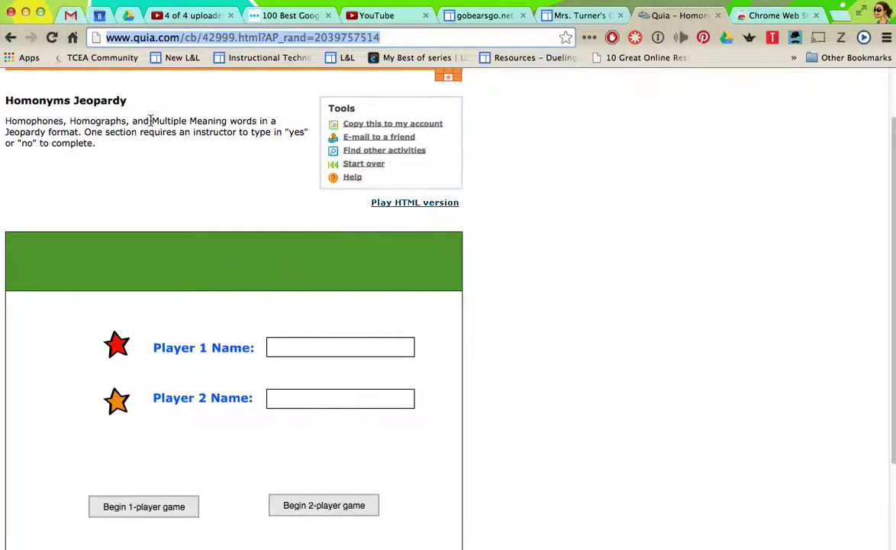
scroll(165, 118, "down", 1)
left_click(329, 333)
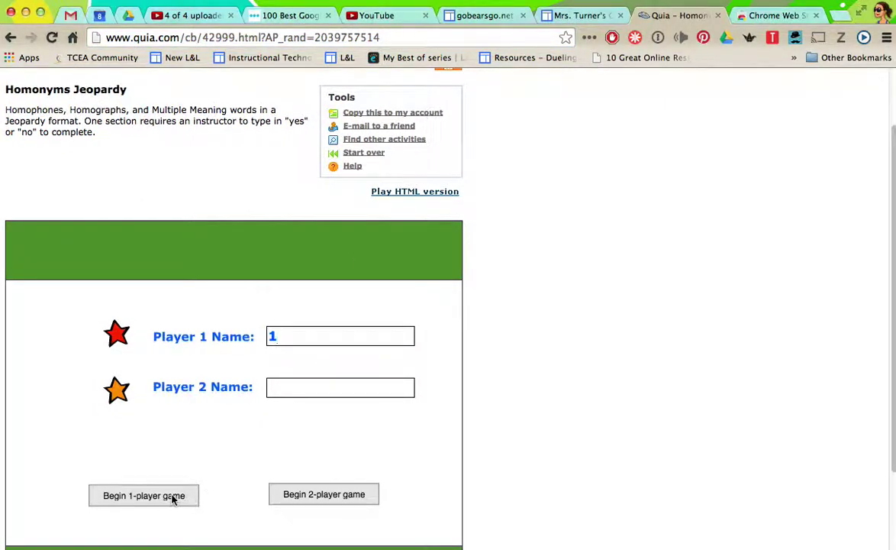
type("Haley")
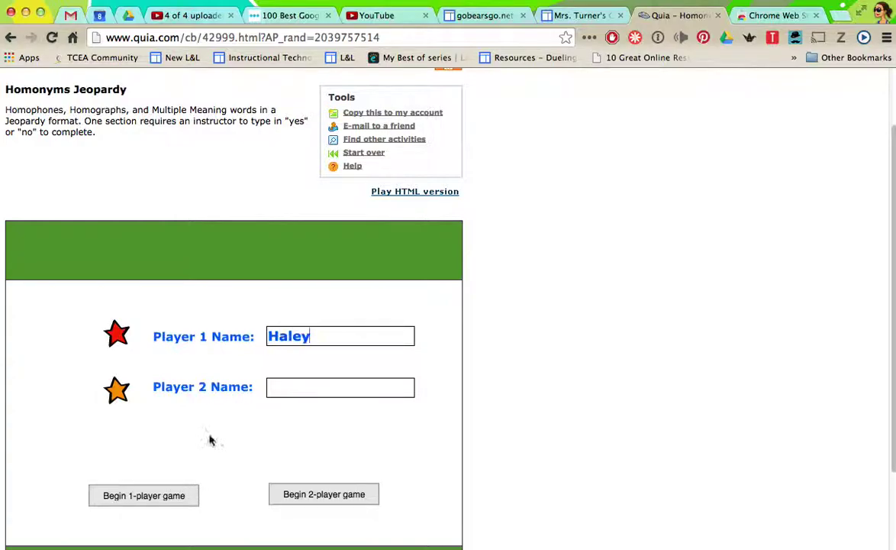
left_click(145, 496)
scroll(597, 342, "down", 2)
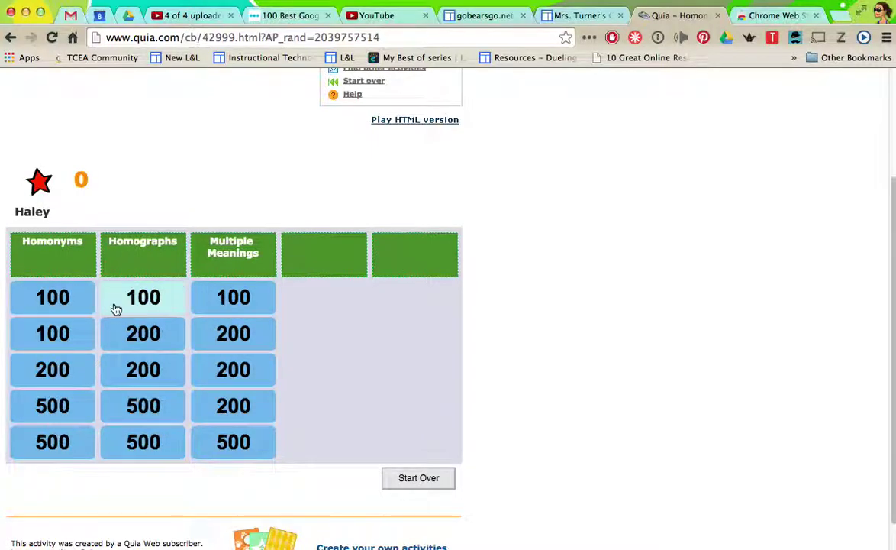
Answer the first 100-point Homonyms question with "read" and continue to the game board
left_click(52, 297)
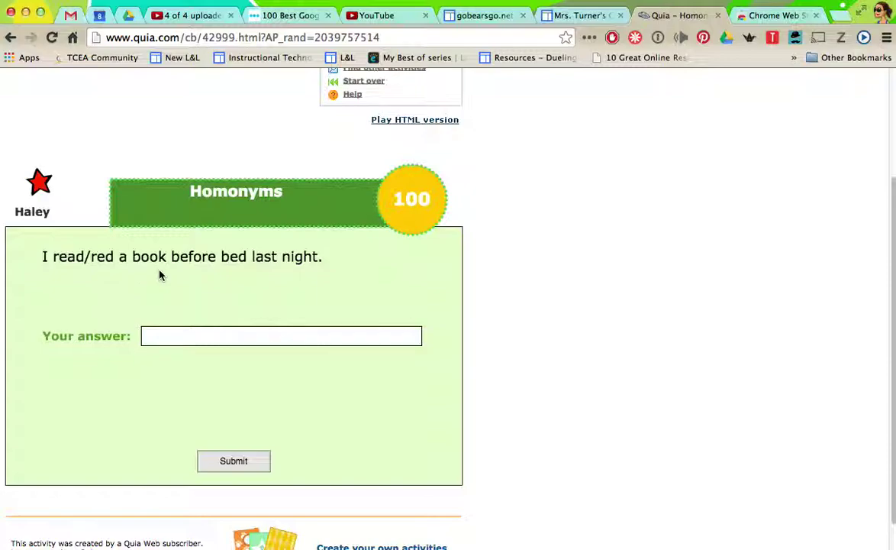
type("read")
key("Return")
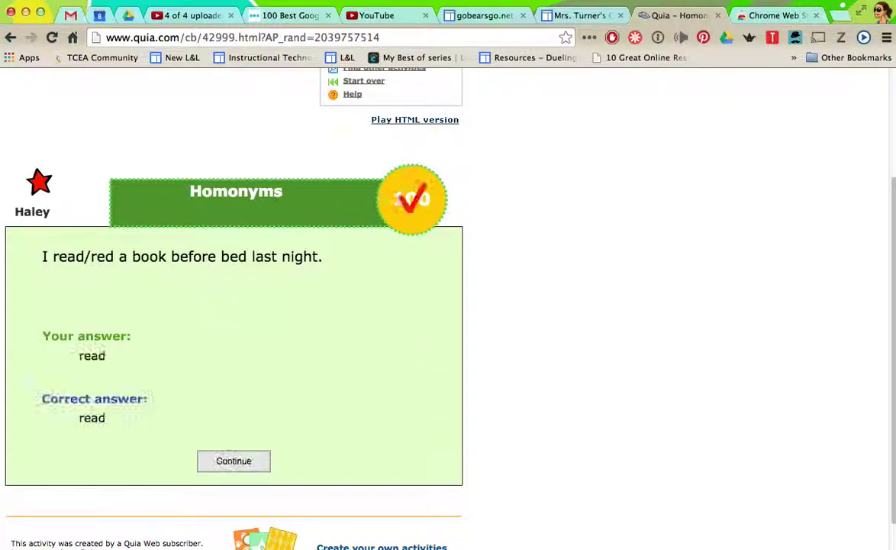
left_click(202, 457)
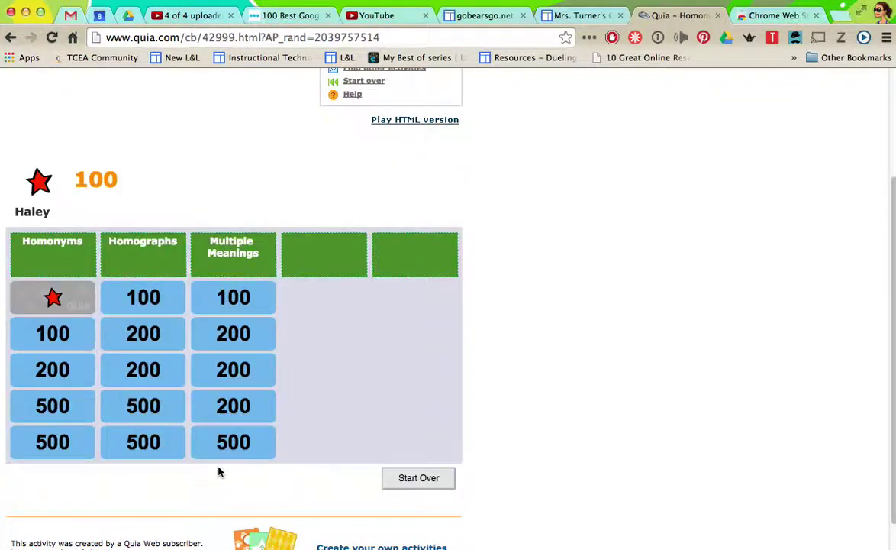
Answer the second 100-point Homonyms question with "meat" and continue to the game board
left_click(84, 375)
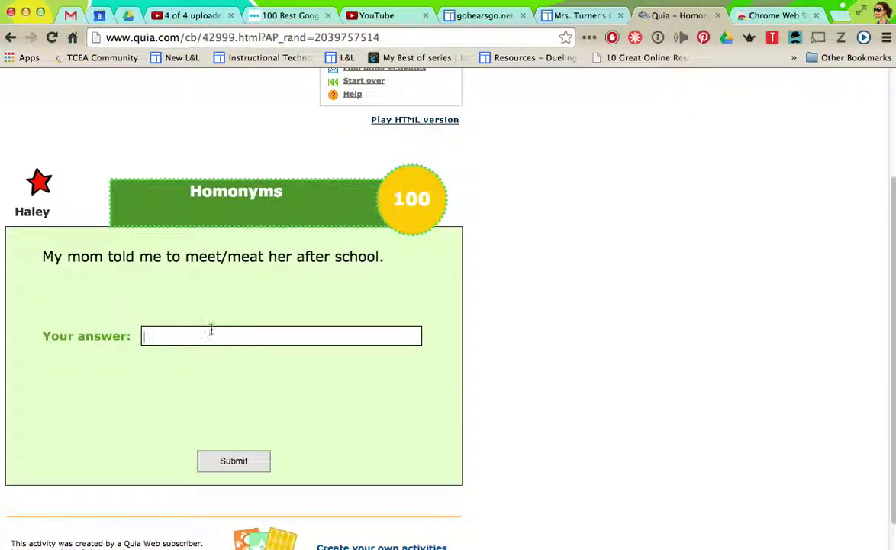
type("meat")
left_click(231, 462)
left_click(231, 461)
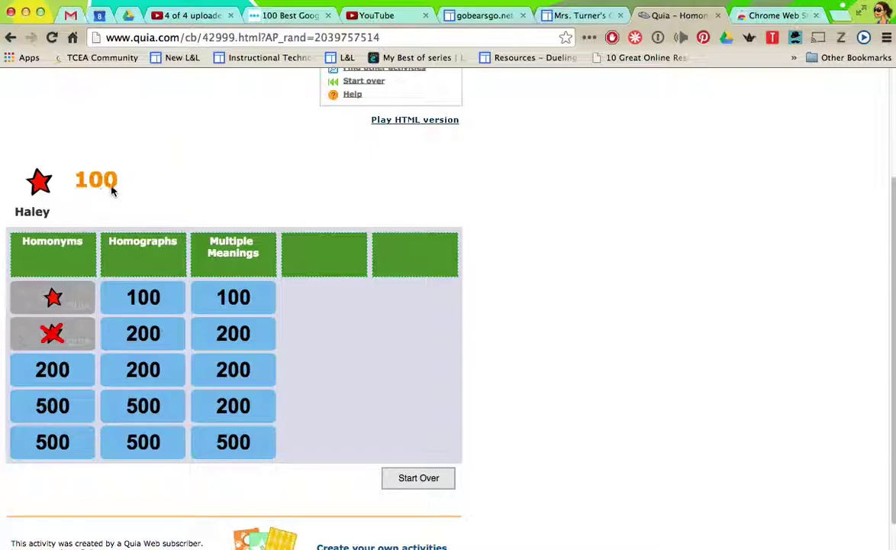
Go back to the Google results and run the suggested search "quia homophones battleship"
scroll(163, 200, "up", 3)
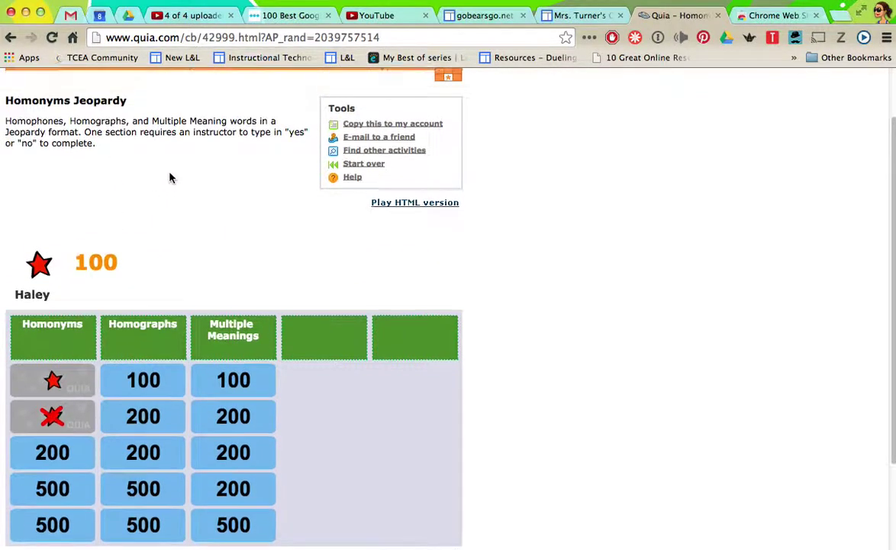
scroll(170, 177, "left", 5)
scroll(176, 177, "left", 5)
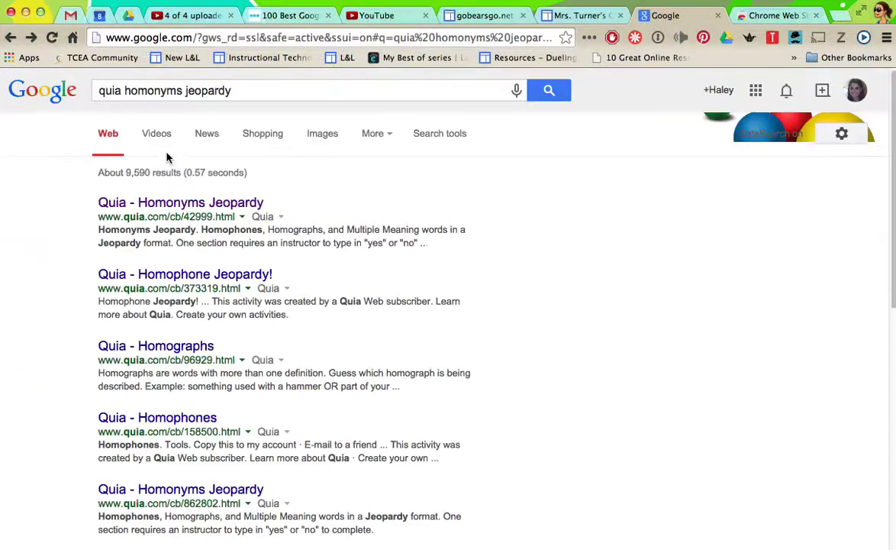
left_click_drag(233, 89, 182, 92)
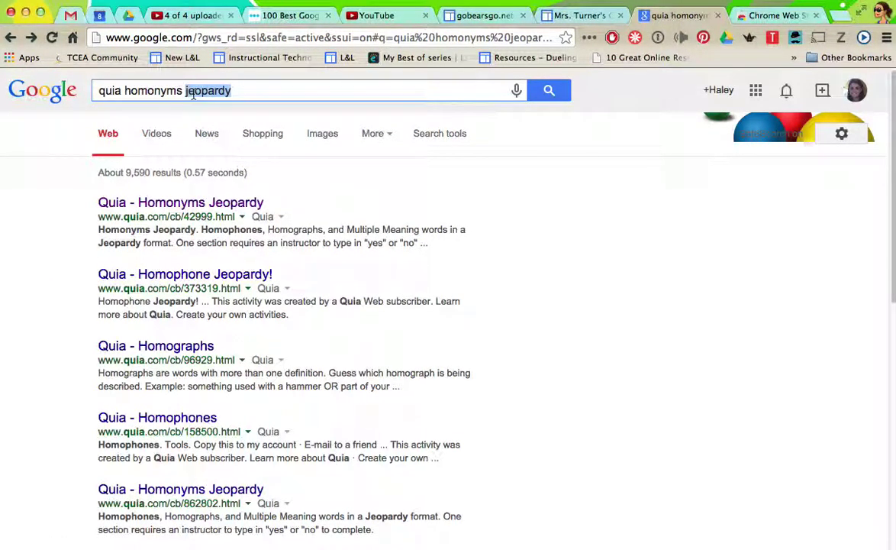
type("batt")
key("Down")
key("Return")
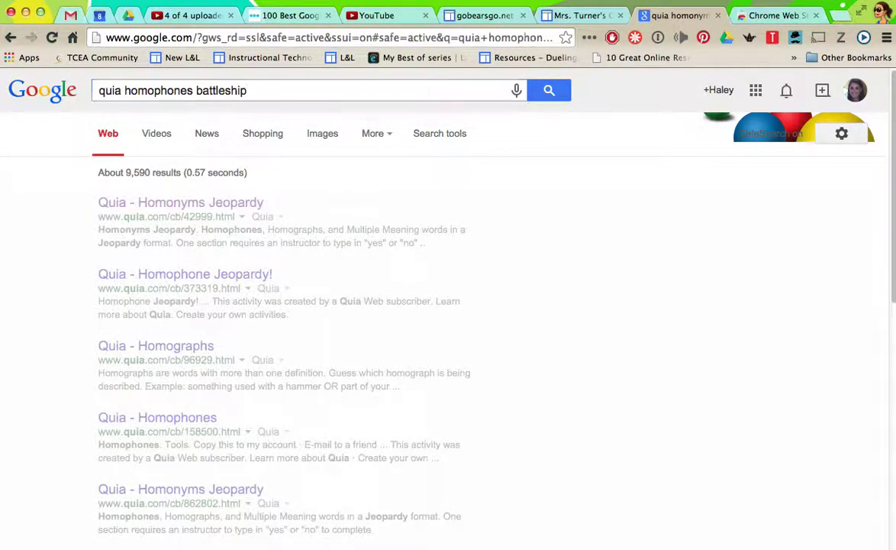
Open the first "Quia - Battleship homophones" result and launch its game
left_click(161, 202)
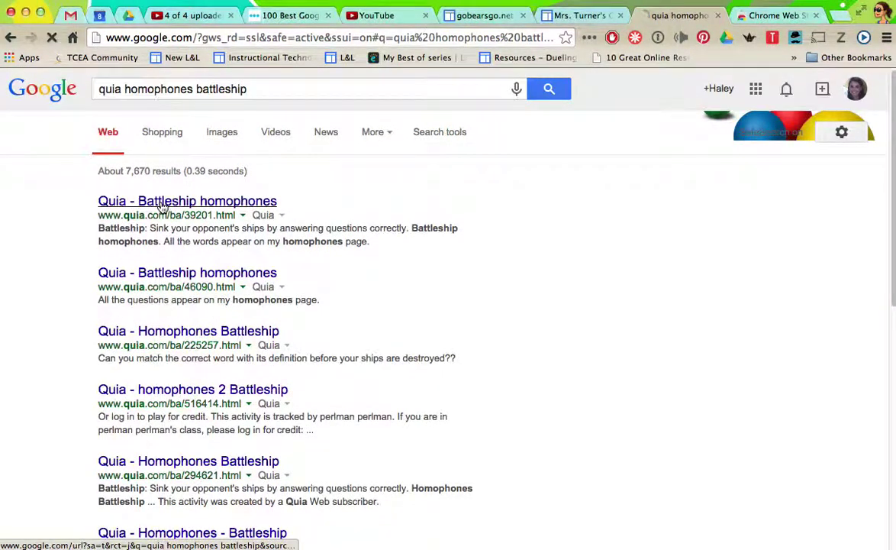
left_click(196, 254)
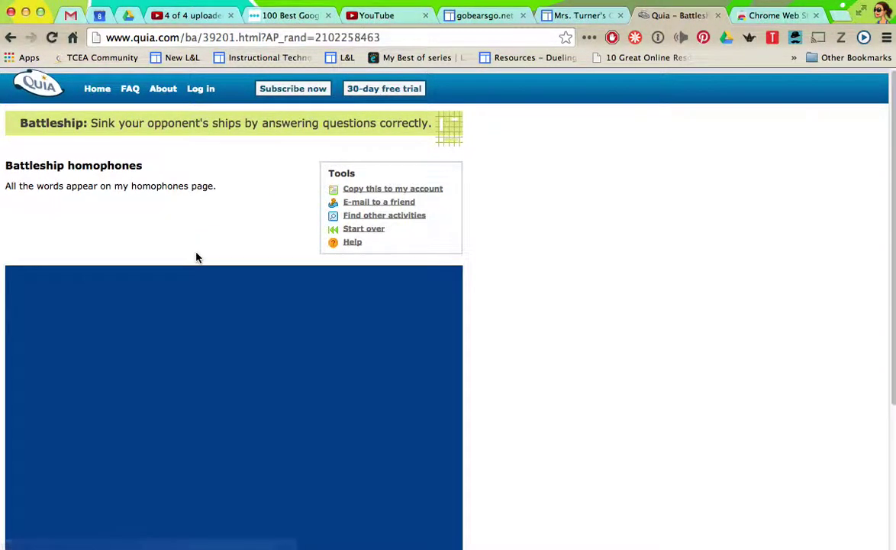
scroll(130, 307, "down", 3)
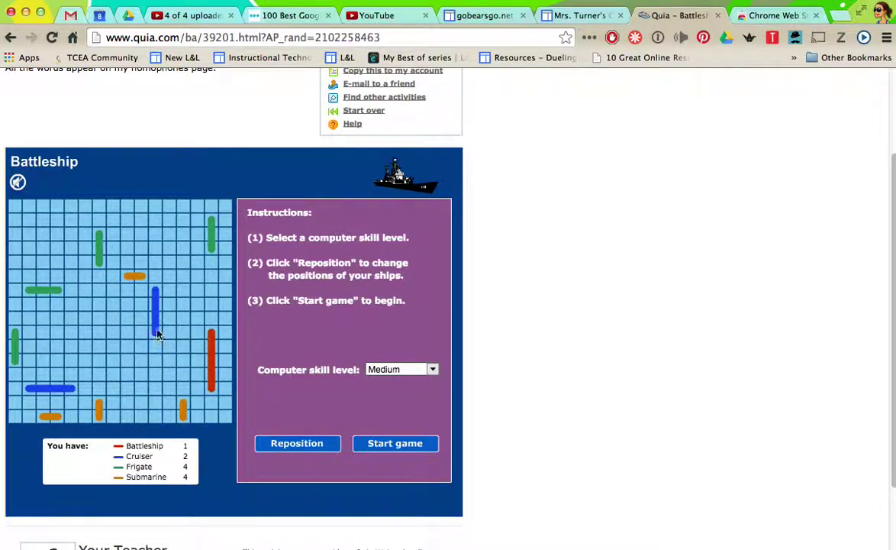
Reposition the ships several times, keep the computer skill level at Medium, and start the Battleship game
left_click(123, 324)
left_click(293, 451)
left_click(293, 452)
left_click(293, 452)
left_click(295, 453)
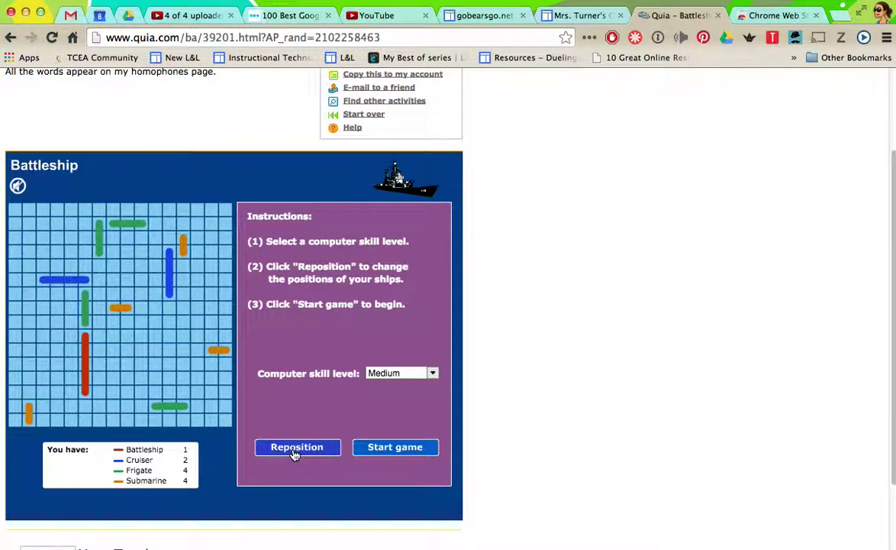
left_click(294, 453)
left_click(416, 371)
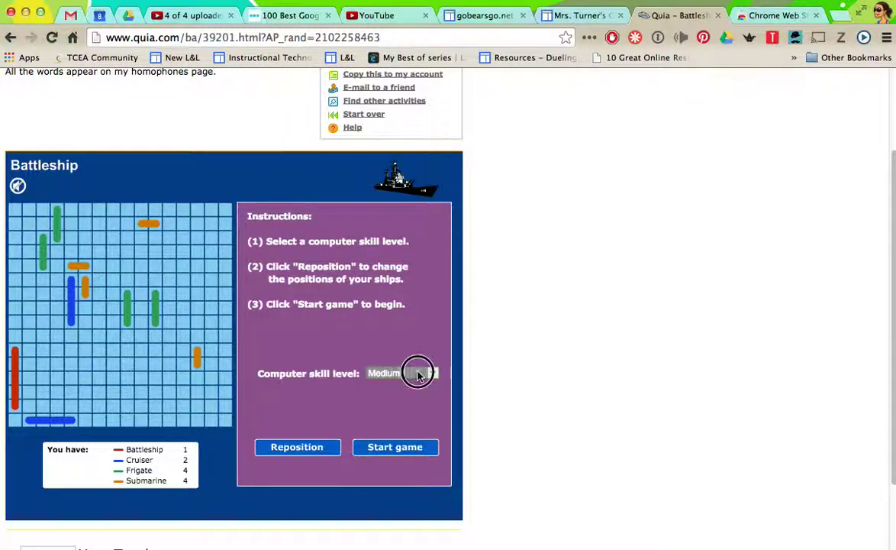
left_click(418, 374)
left_click(419, 449)
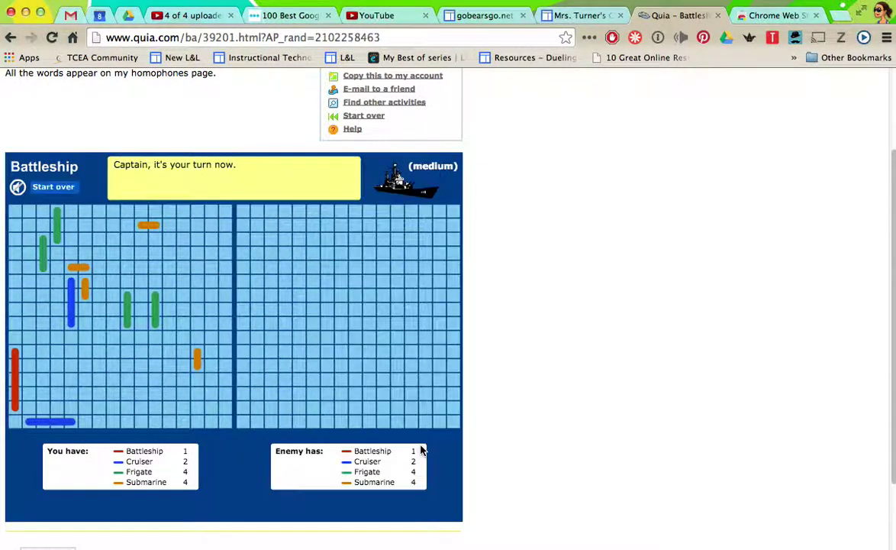
Fire diagonally from the corner of the enemy grid and answer the "do the right thing" question with "tact"
left_click(243, 214)
left_click(260, 227)
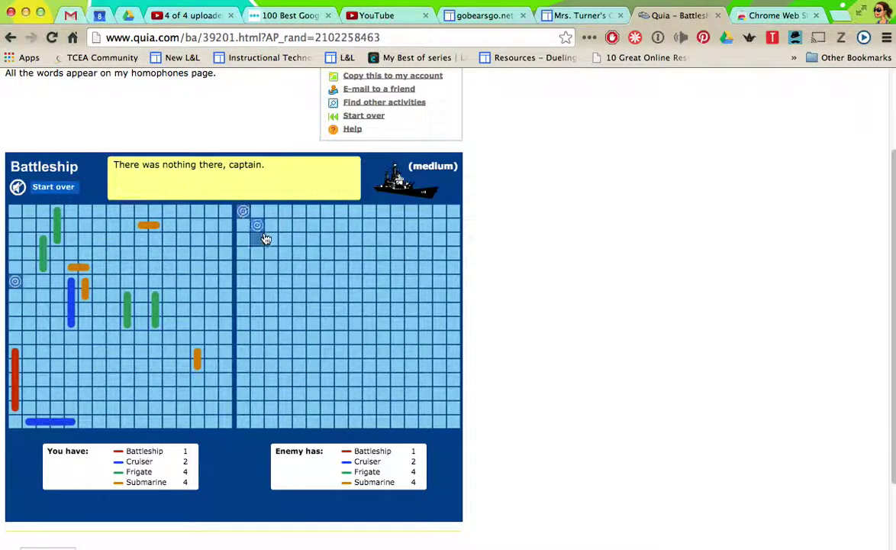
left_click(271, 238)
left_click(272, 241)
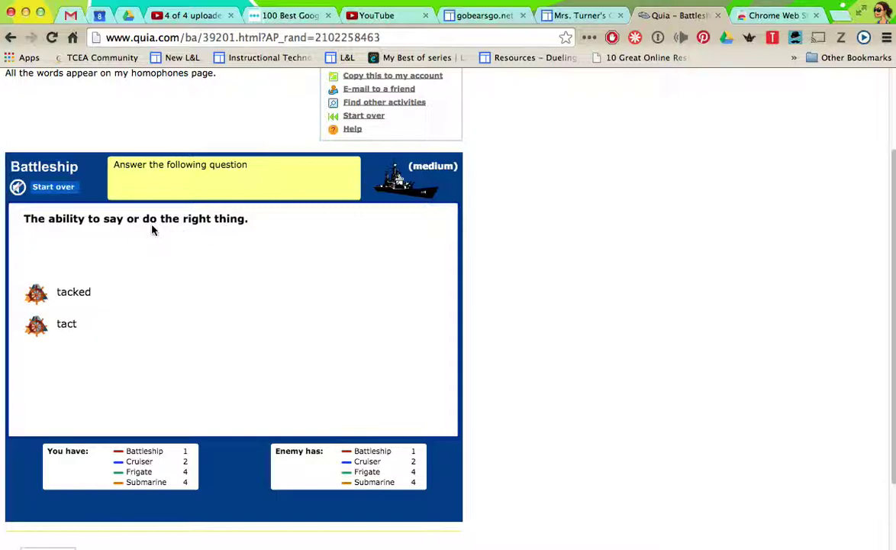
left_click(34, 325)
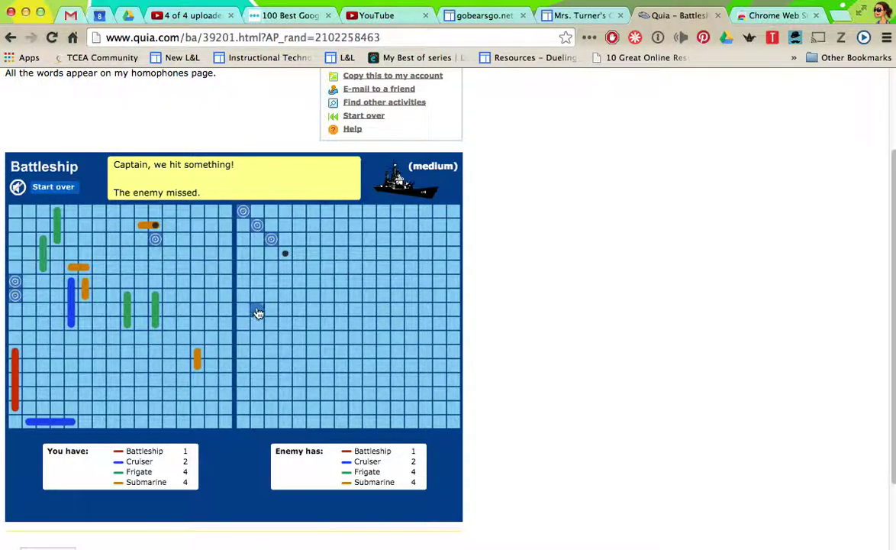
Fire along the row of the hit enemy cell, answering the definition question with "metal" and on the retry with "mettle"
left_click(300, 254)
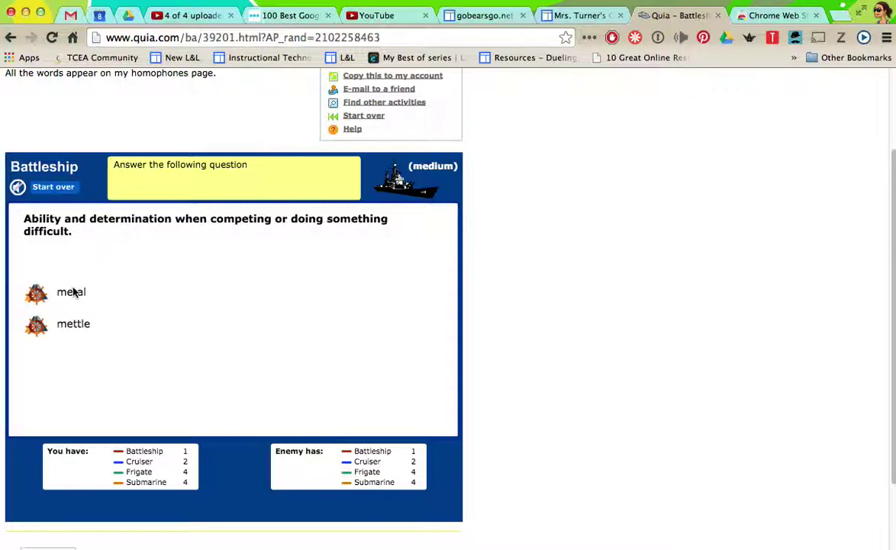
left_click(43, 296)
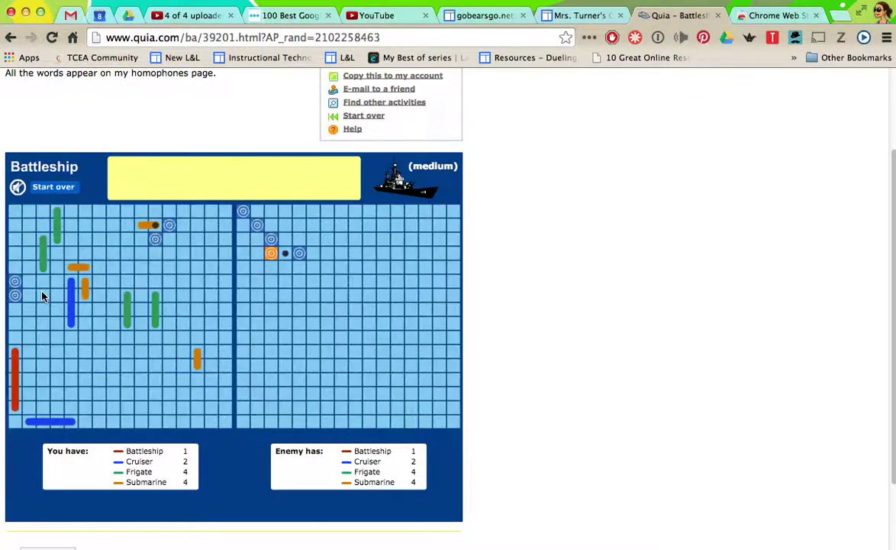
left_click(272, 255)
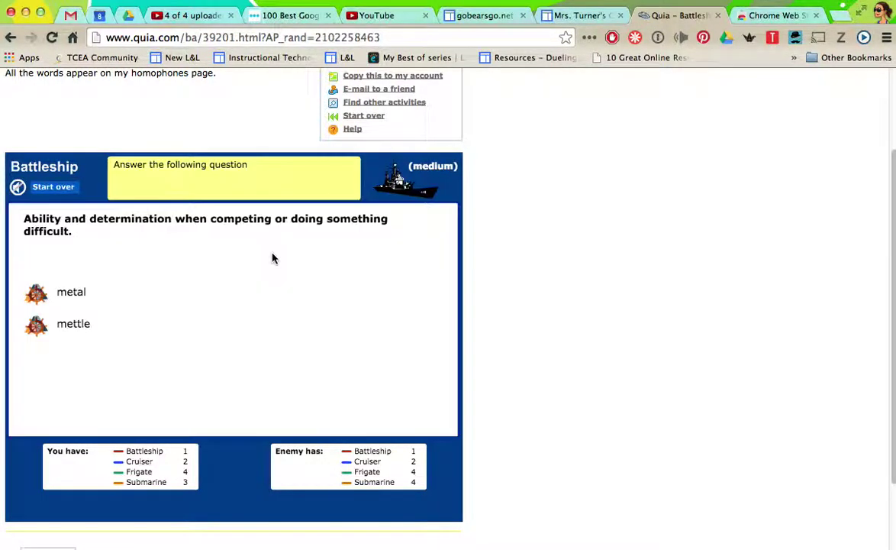
left_click(36, 325)
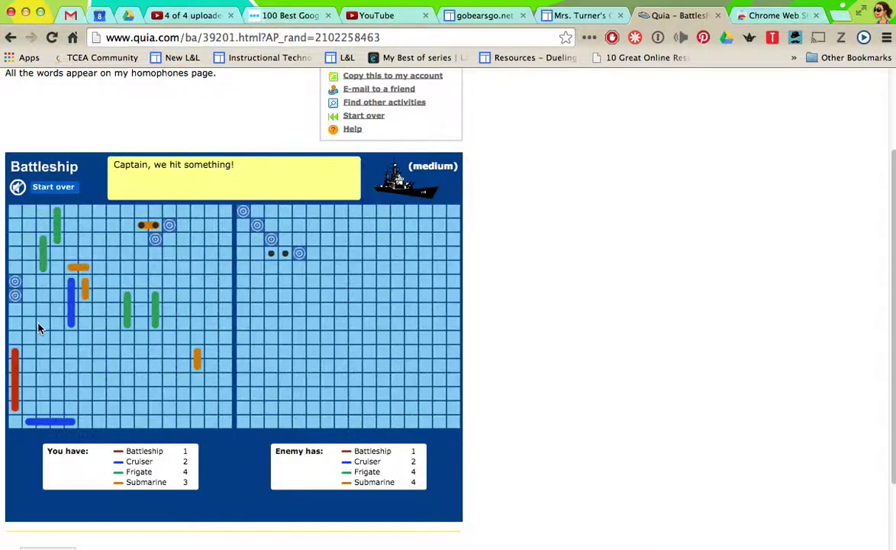
left_click(257, 253)
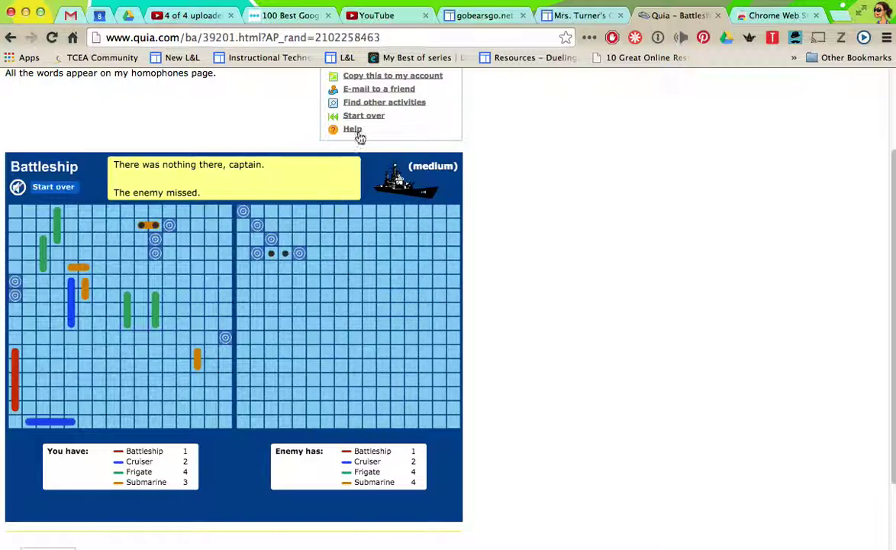
Return to the search results and look over the other Quia homophones battleship games
scroll(336, 150, "up", 3)
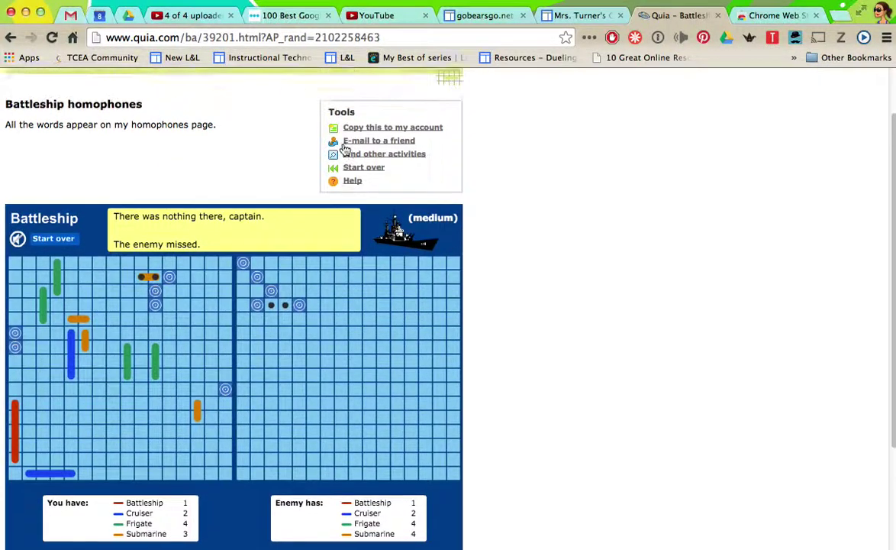
scroll(122, 129, "left", 5)
scroll(252, 342, "left", 5)
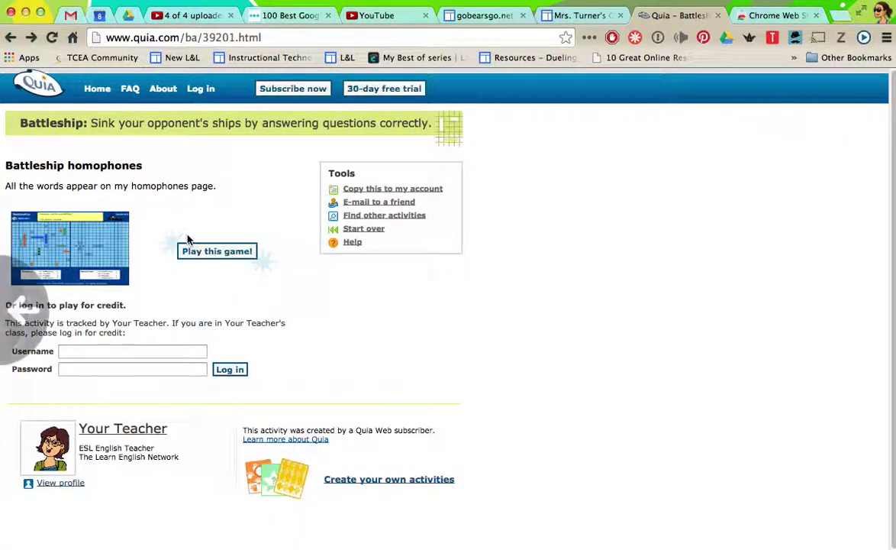
scroll(438, 312, "down", 3)
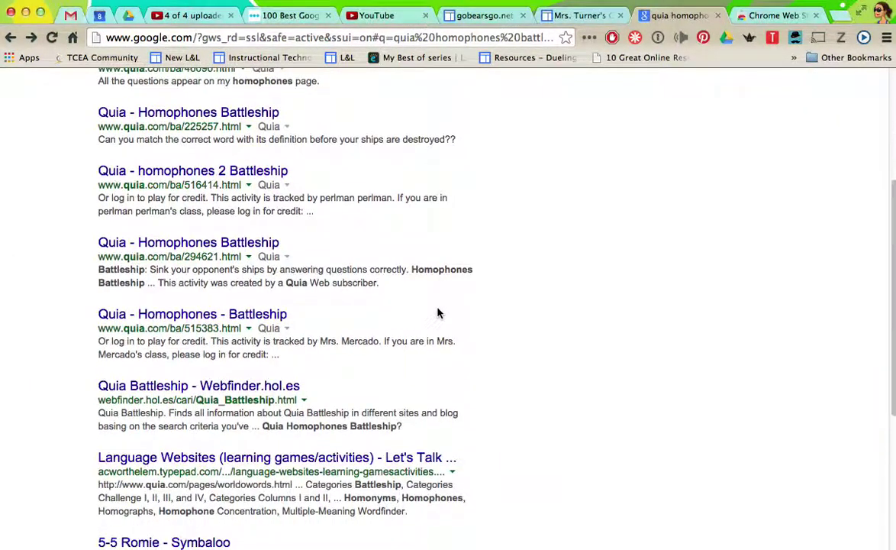
Start editing the Google search query at the word "quia"
scroll(438, 313, "up", 5)
double_click(110, 90)
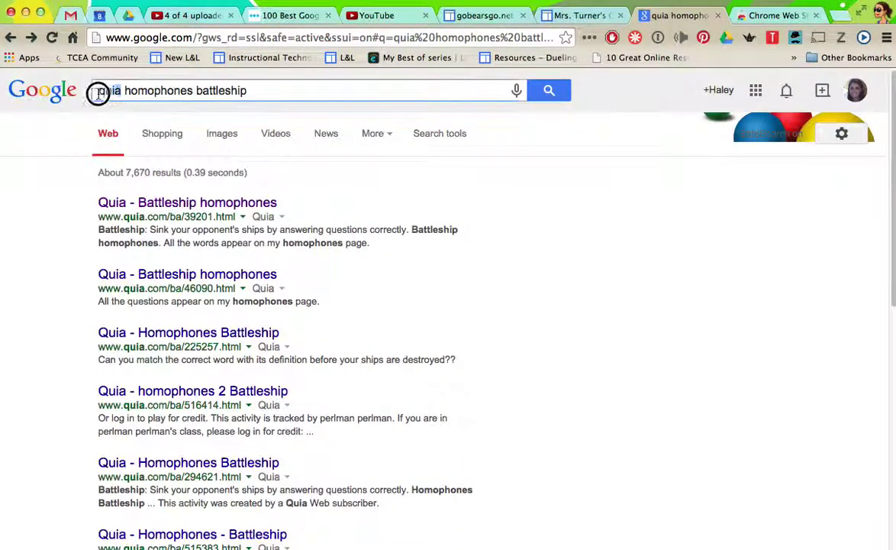